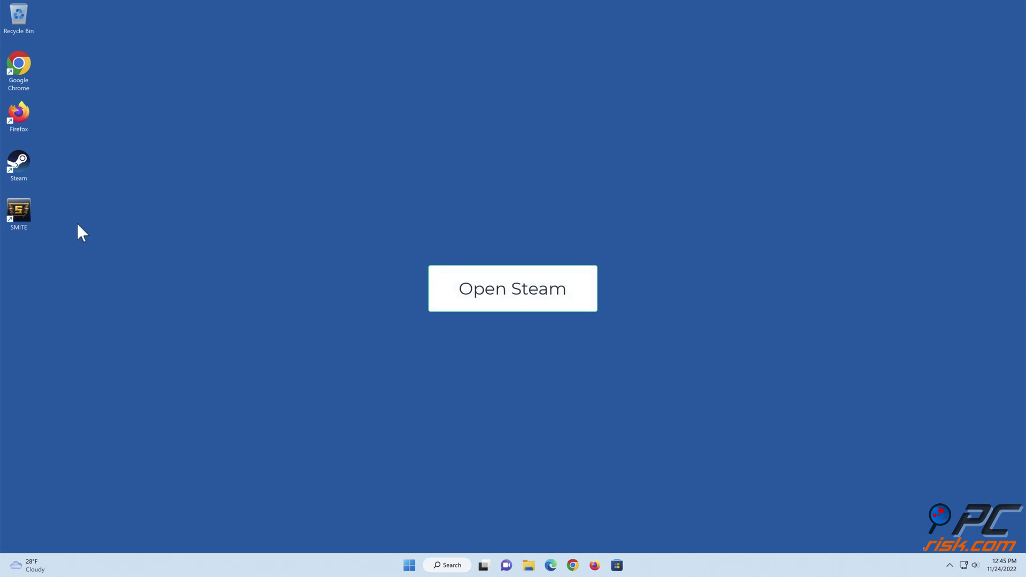
# Launch Steam, verify integrity of SMITE's game files from Local Files (2332 validated), and close Properties.
pyautogui.doubleClick(28, 168)
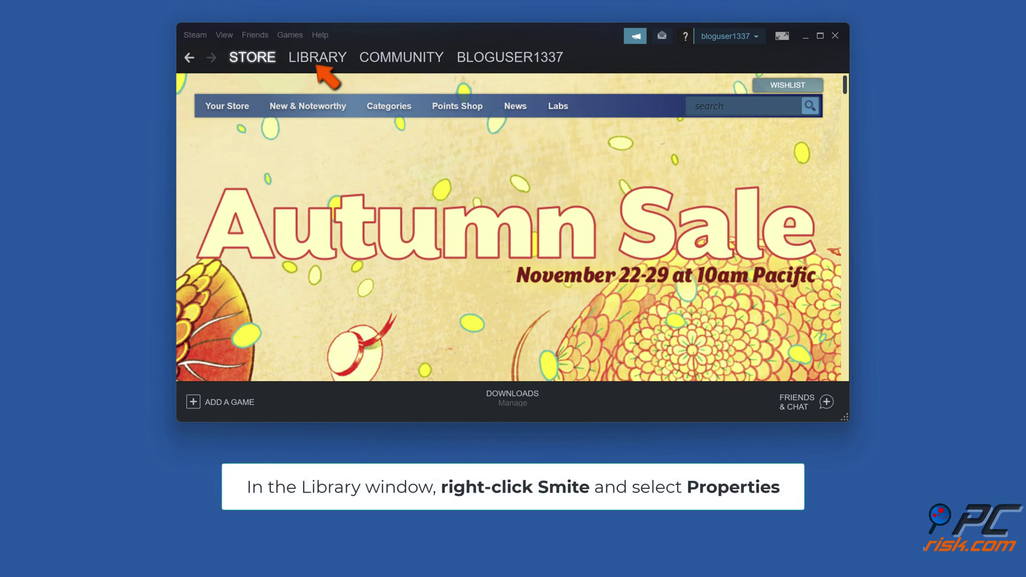
pyautogui.click(314, 59)
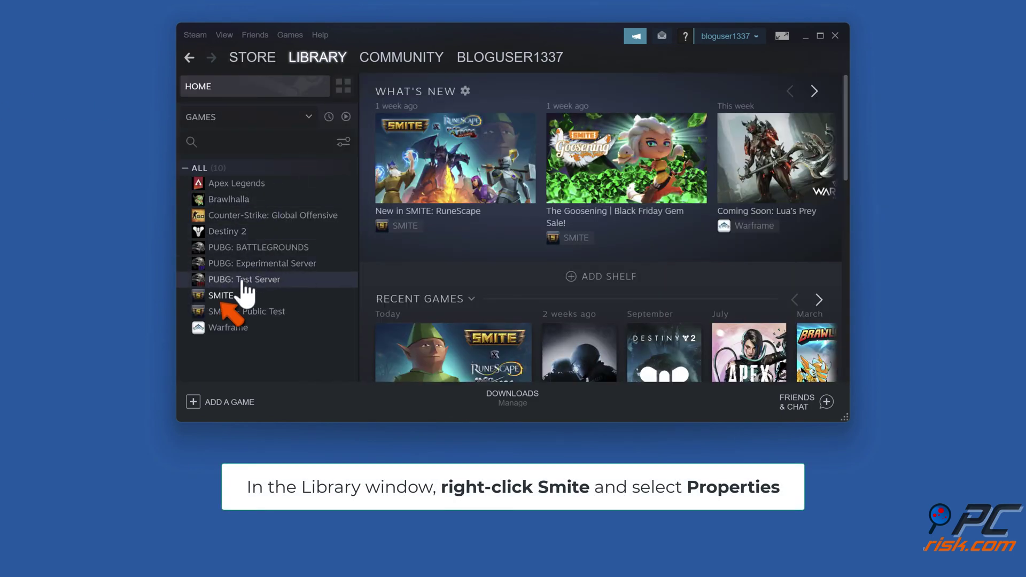
pyautogui.rightClick(242, 295)
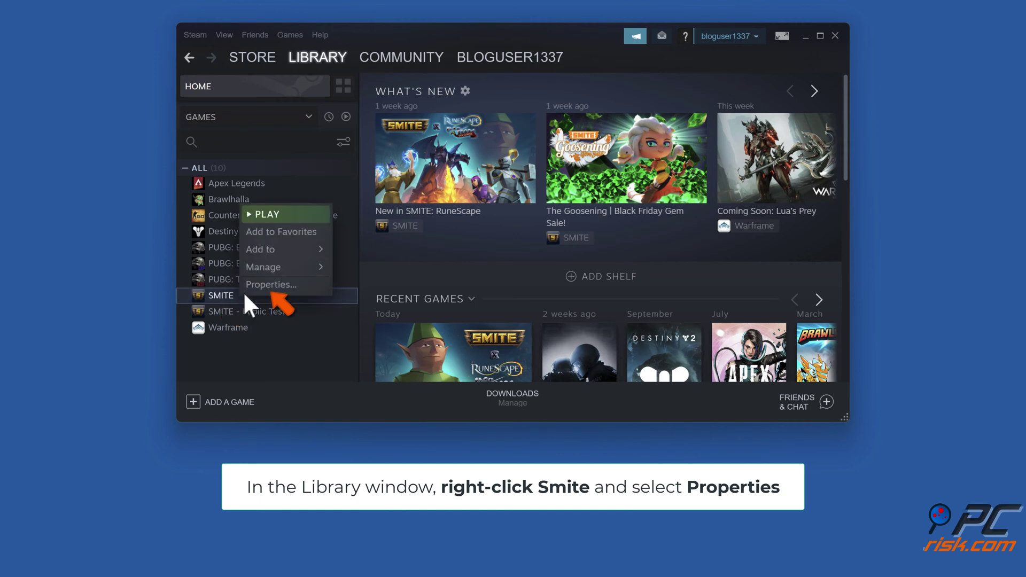
pyautogui.click(267, 288)
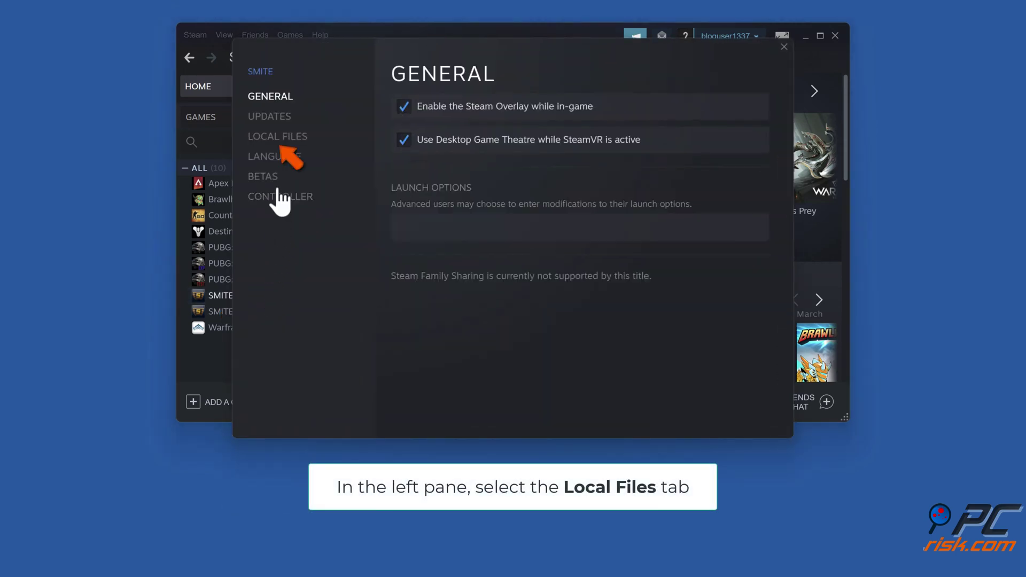
pyautogui.click(279, 140)
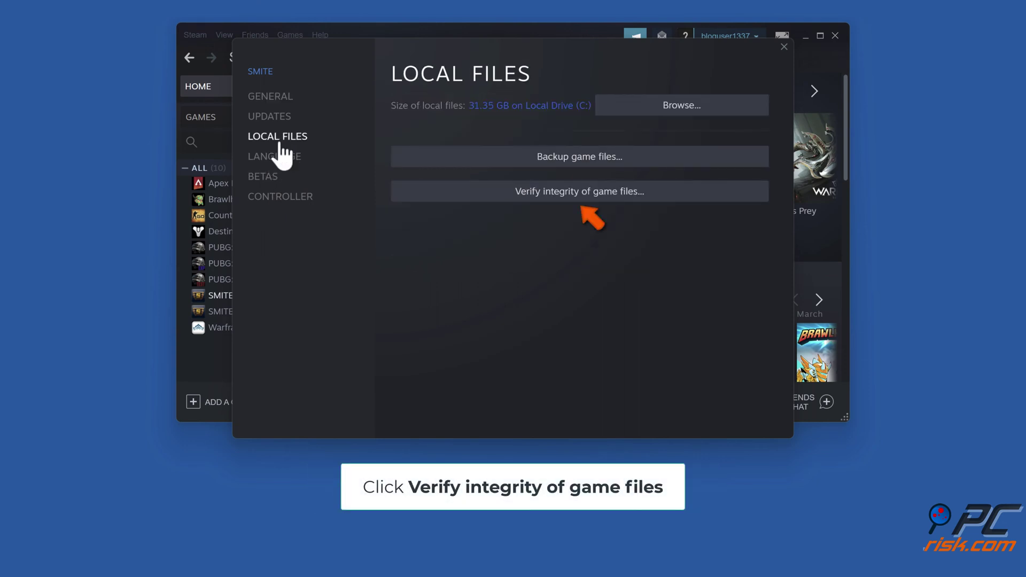
pyautogui.click(575, 198)
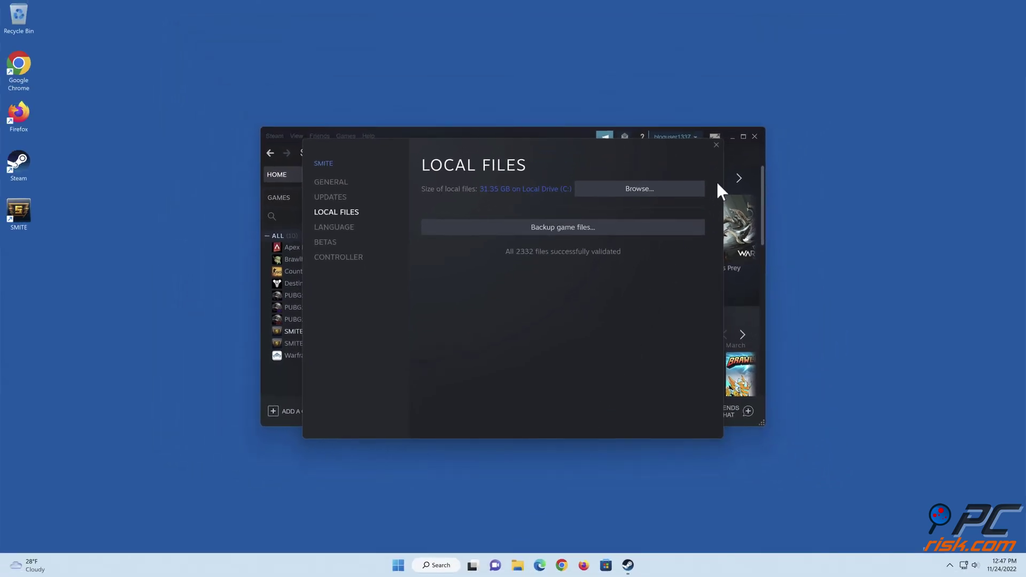
pyautogui.click(716, 145)
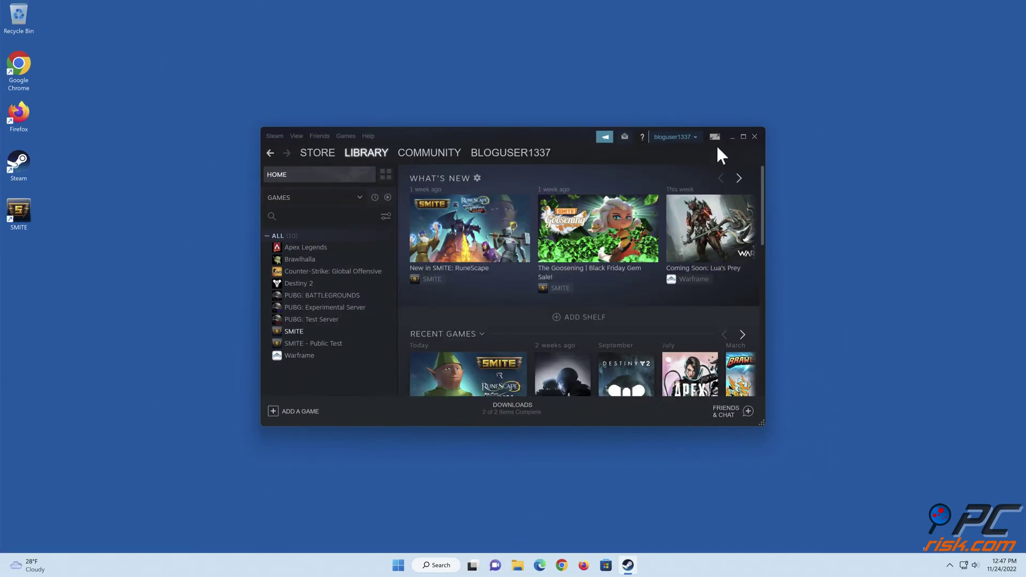
# Close the Steam window.
pyautogui.click(756, 136)
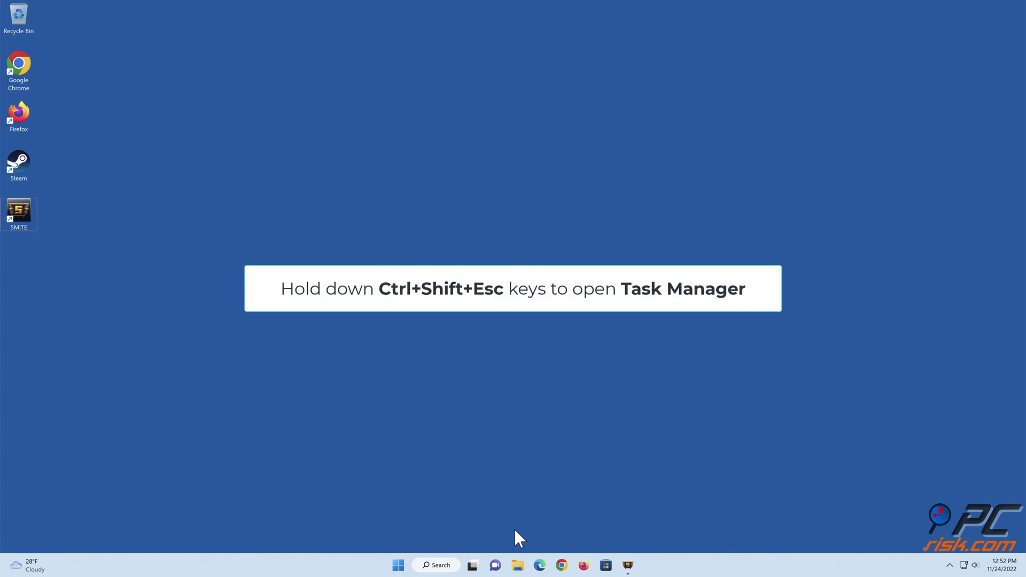
# End the EasyAntiCheat Service process in Task Manager, then close Task Manager.
pyautogui.hotkey('ctrl', 'shift', 'Escape')
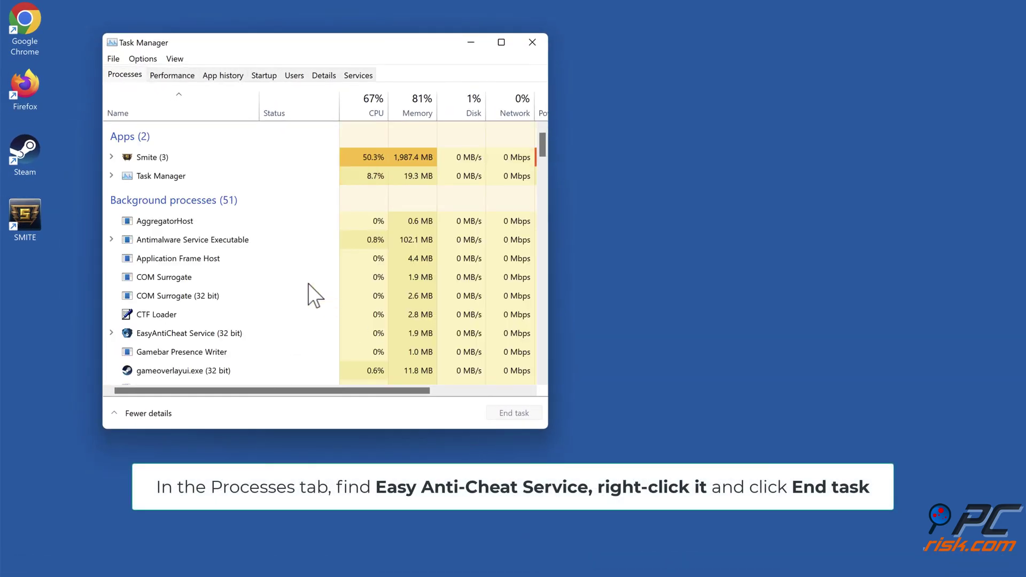
pyautogui.scroll(-2, 288, 267)
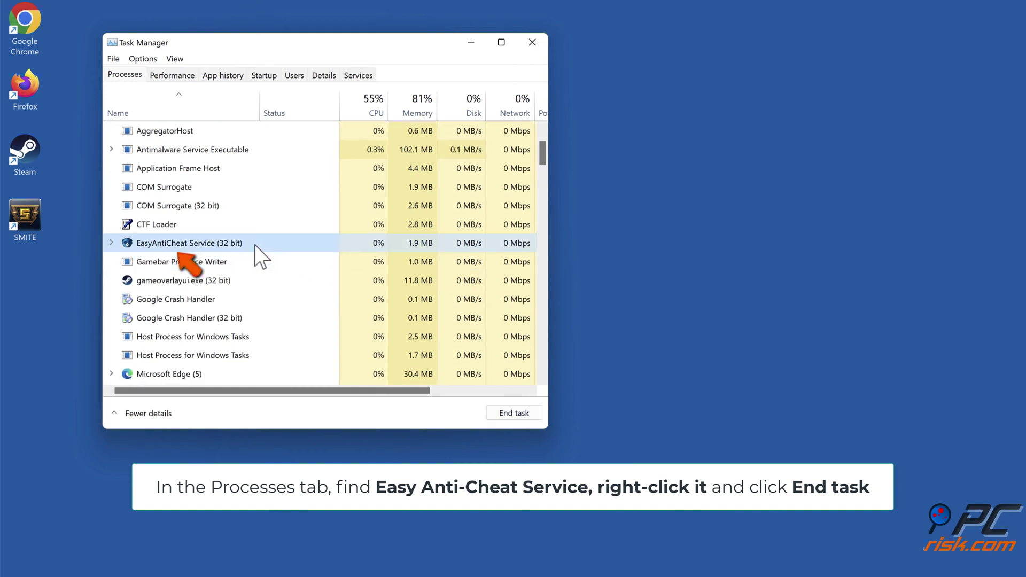
pyautogui.rightClick(255, 244)
pyautogui.click(291, 267)
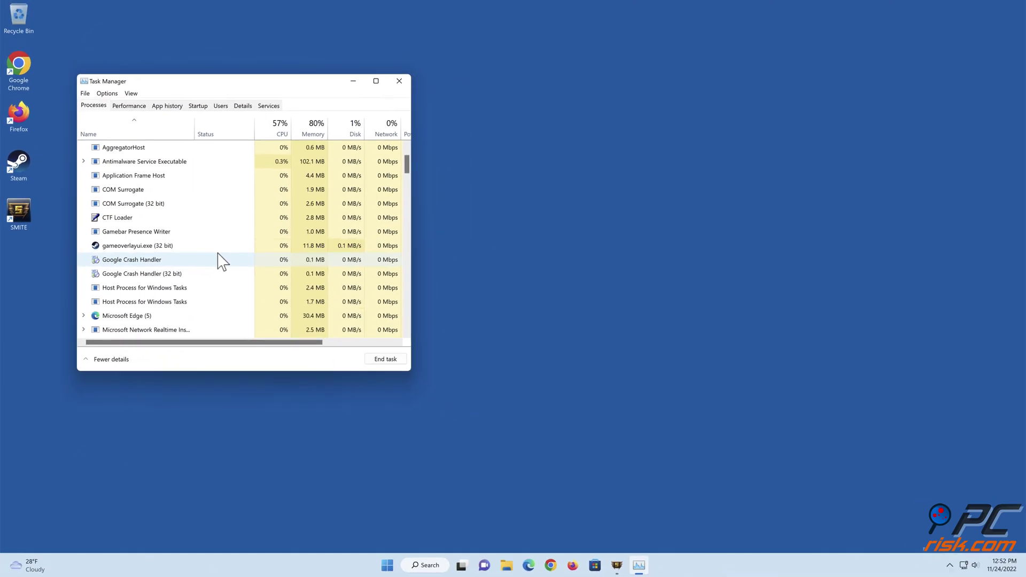
pyautogui.click(399, 82)
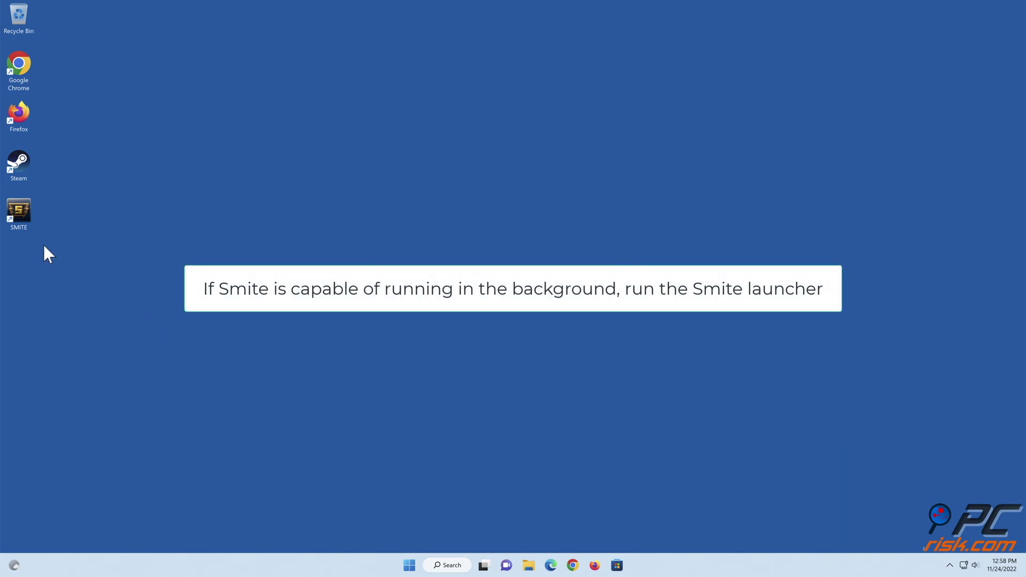
# Launch SMITE from its desktop shortcut.
pyautogui.doubleClick(27, 222)
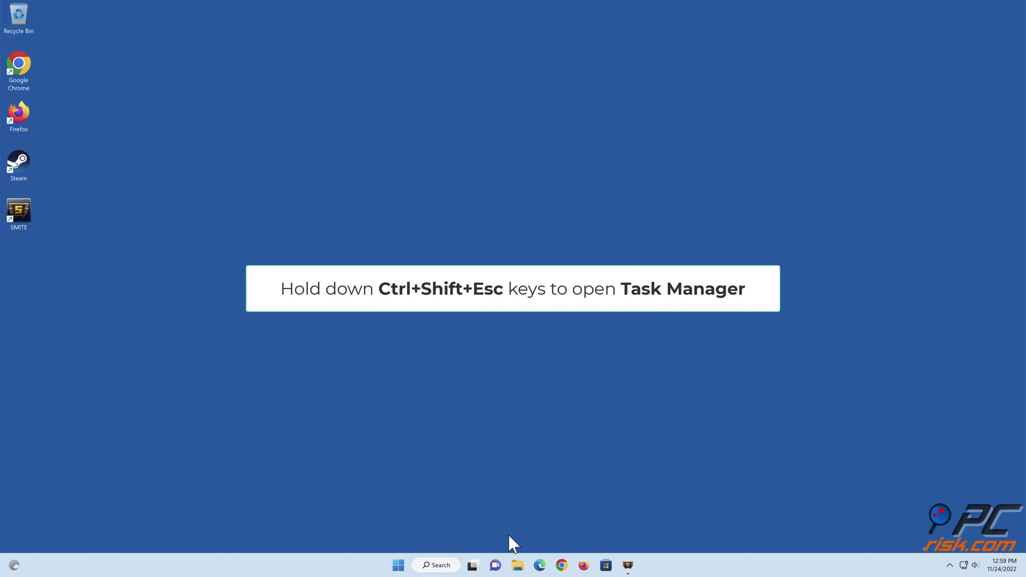
# Apply Disable fullscreen optimizations to the Smite (64-bit, DX9) executable's compatibility settings.
pyautogui.hotkey('ctrl', 'shift', 'Escape')
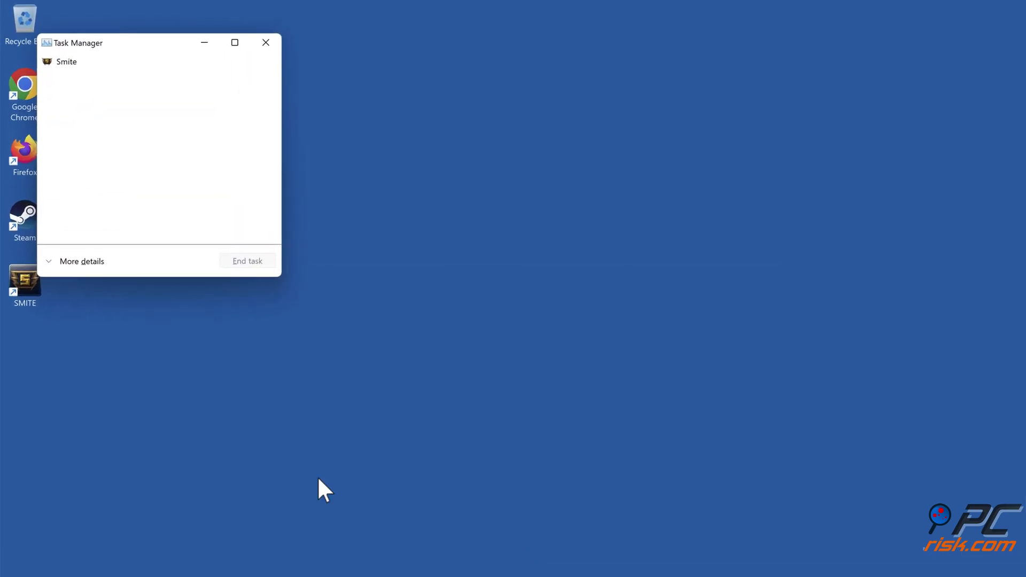
pyautogui.click(98, 266)
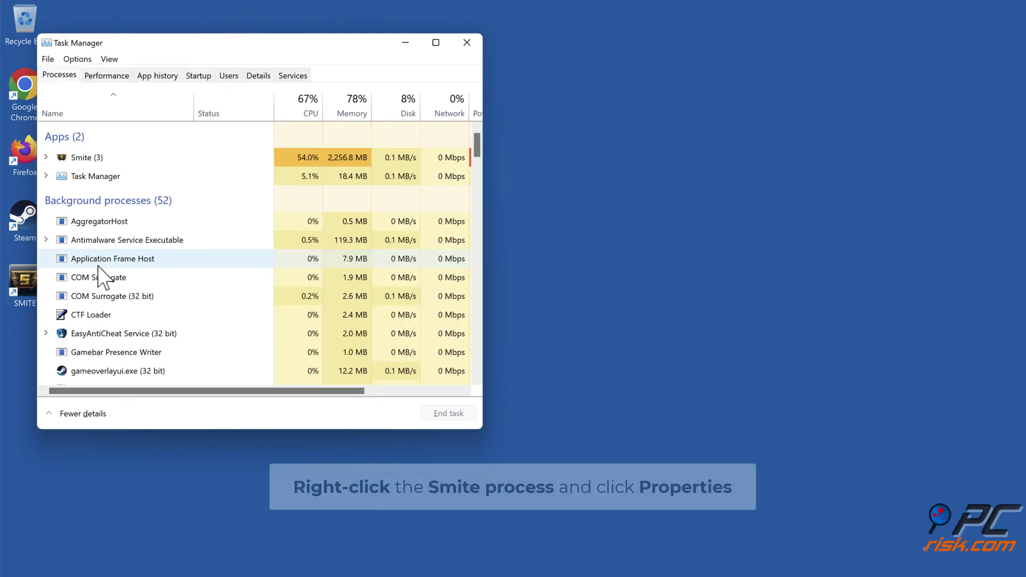
pyautogui.rightClick(102, 160)
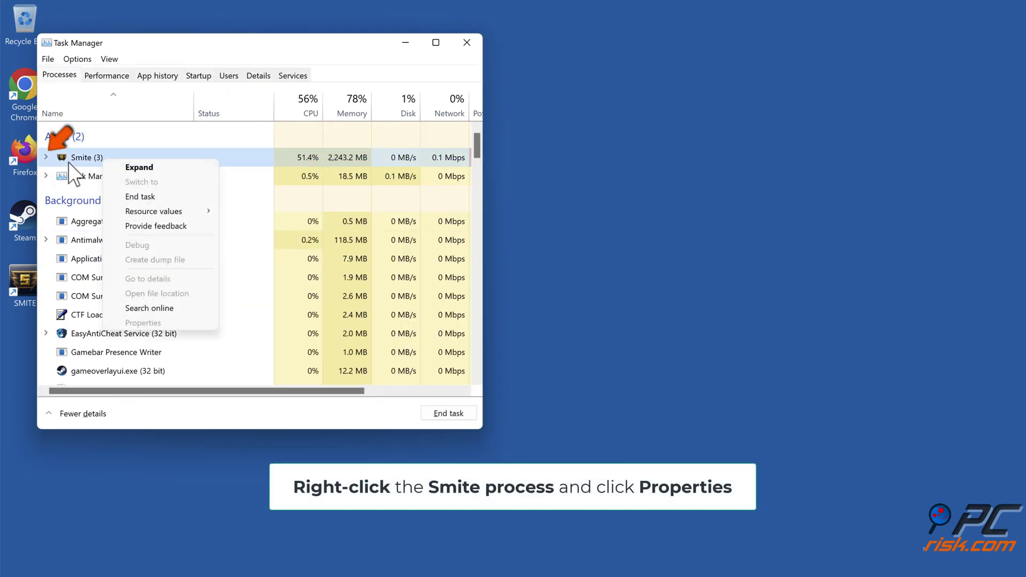
pyautogui.click(46, 157)
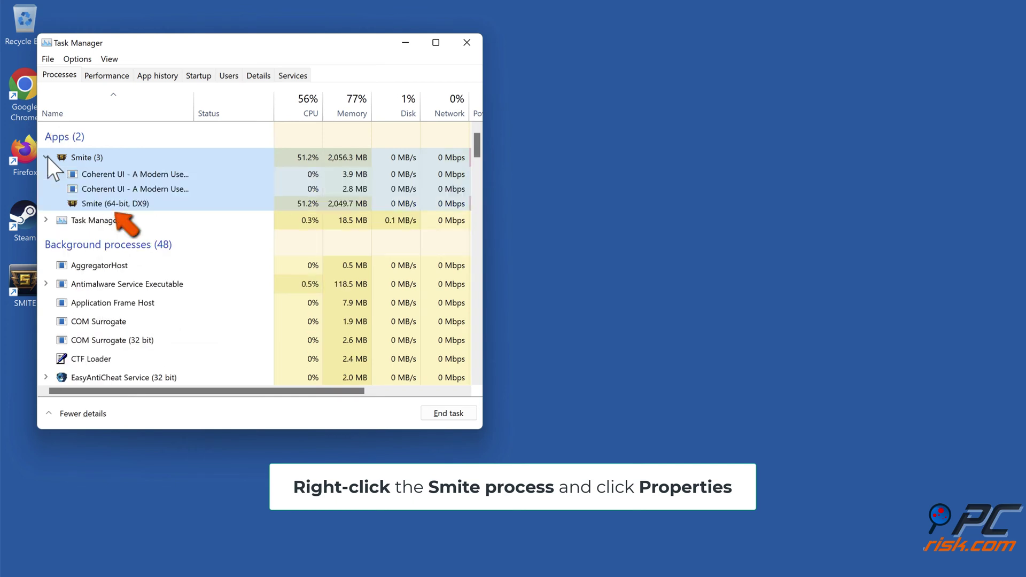
pyautogui.rightClick(144, 206)
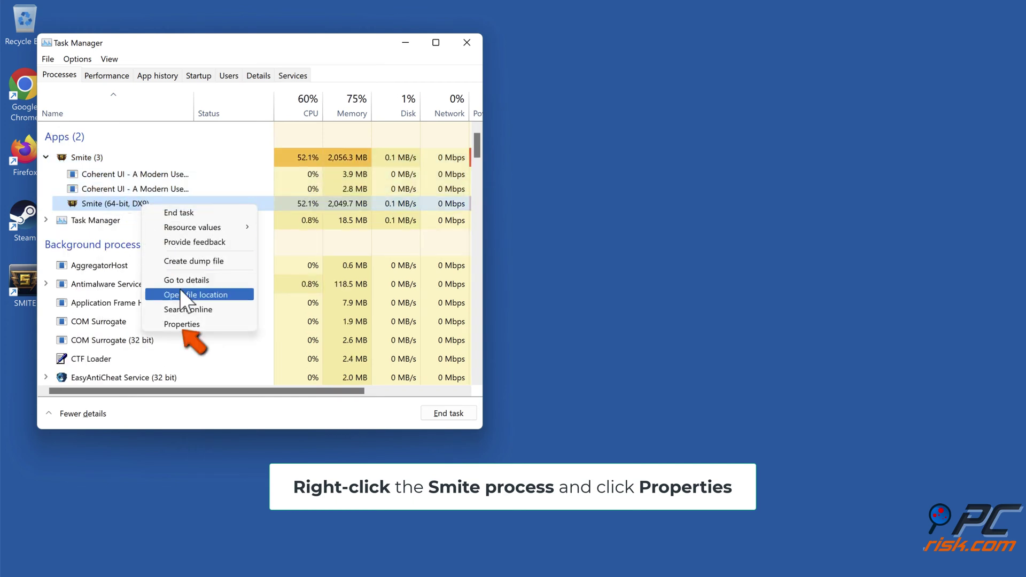
pyautogui.click(182, 324)
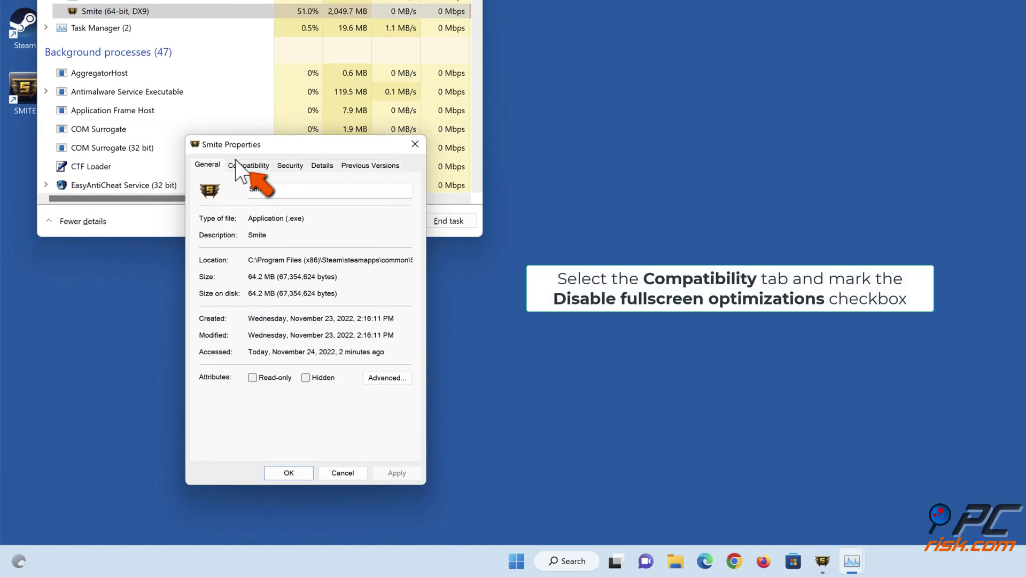
pyautogui.click(247, 166)
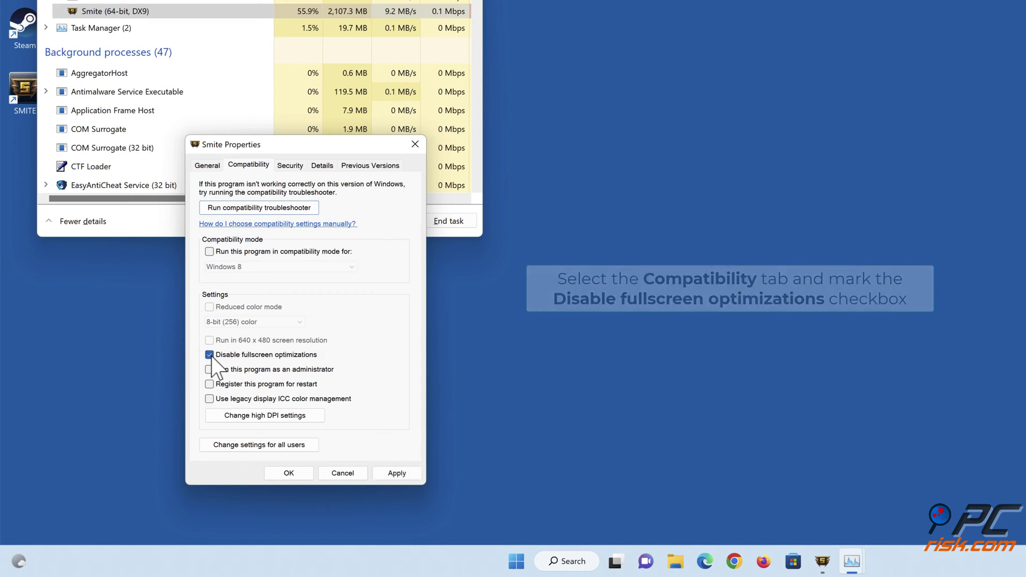
pyautogui.click(395, 474)
pyautogui.click(298, 474)
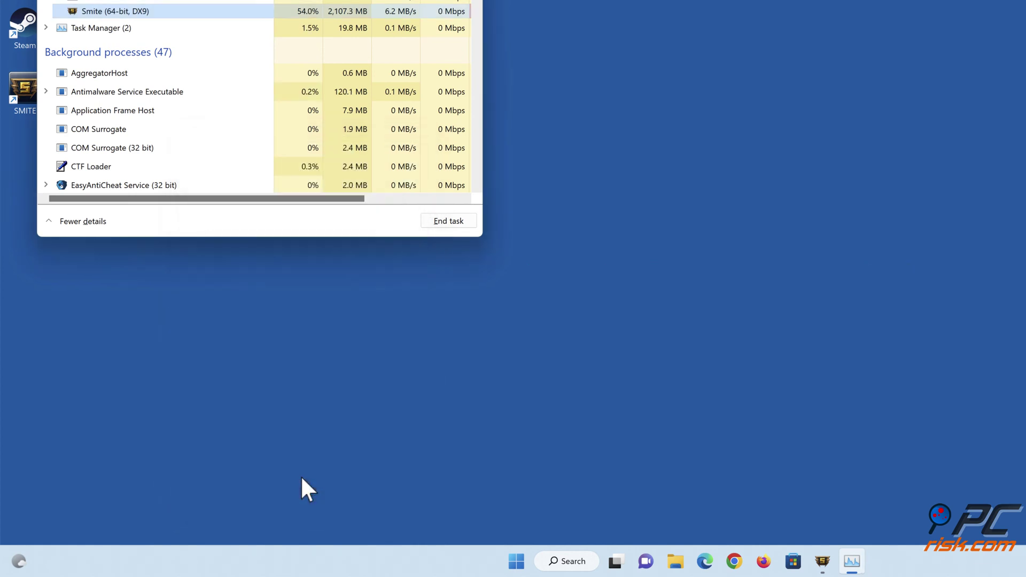
# Tick and apply Disable fullscreen optimizations for the EasyAntiCheat Service executable.
pyautogui.scroll(-4, 244, 184)
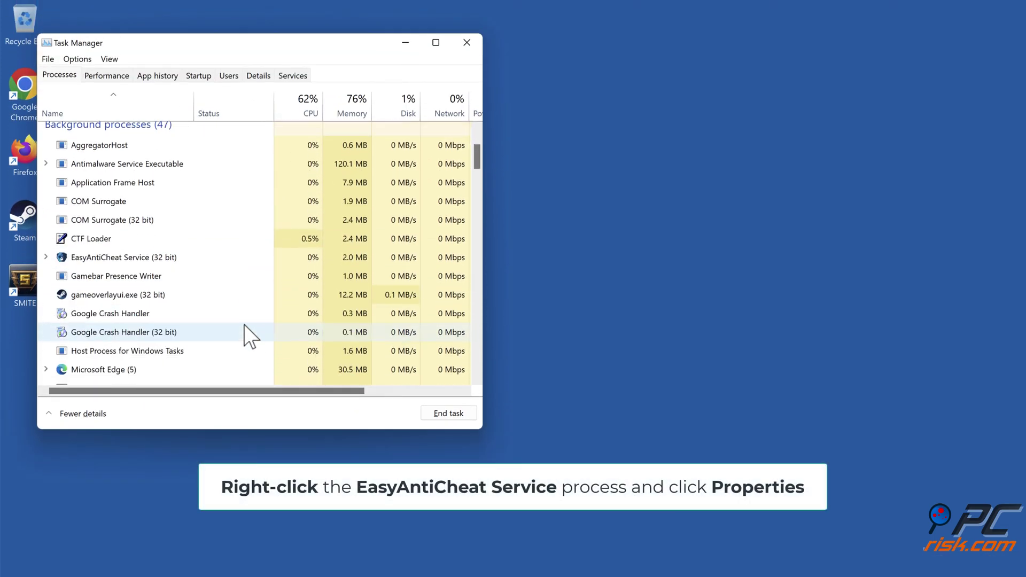
pyautogui.rightClick(157, 259)
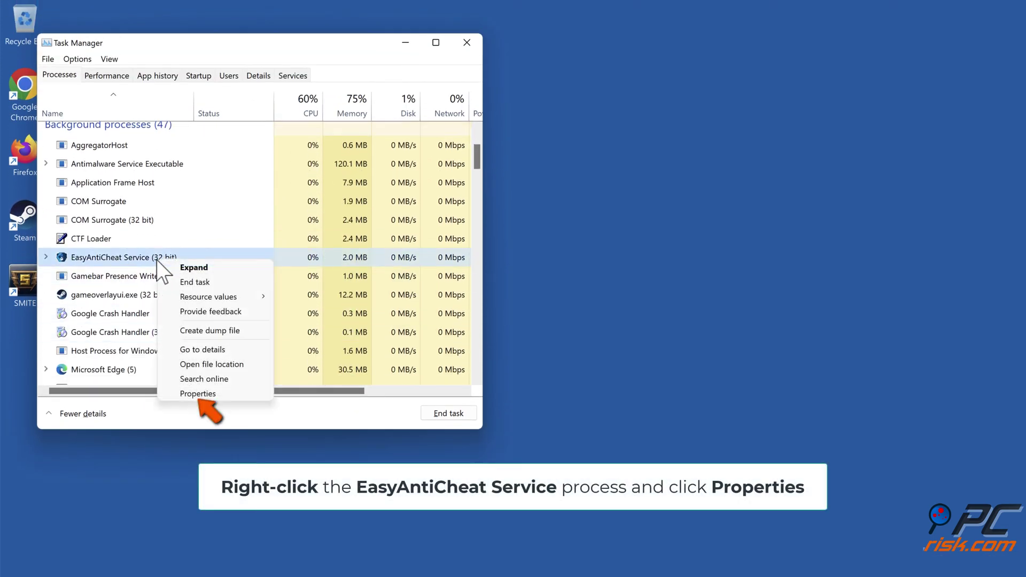
pyautogui.click(205, 396)
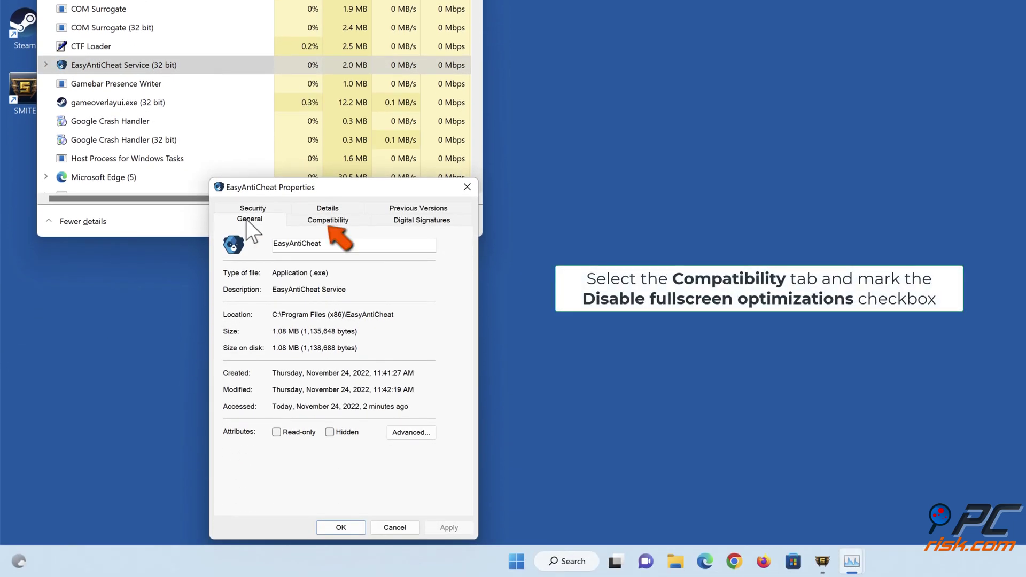
pyautogui.click(325, 224)
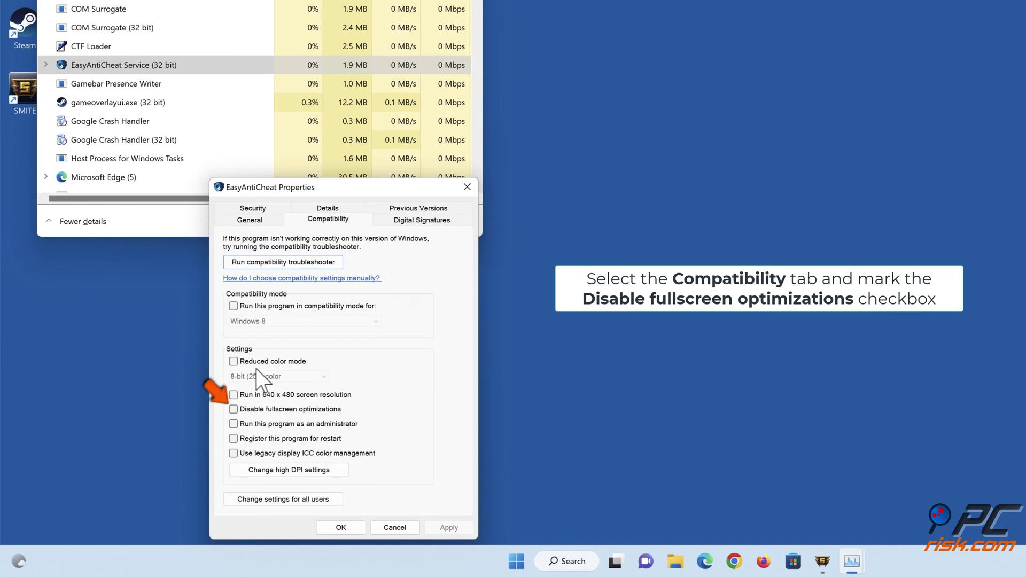
pyautogui.click(233, 410)
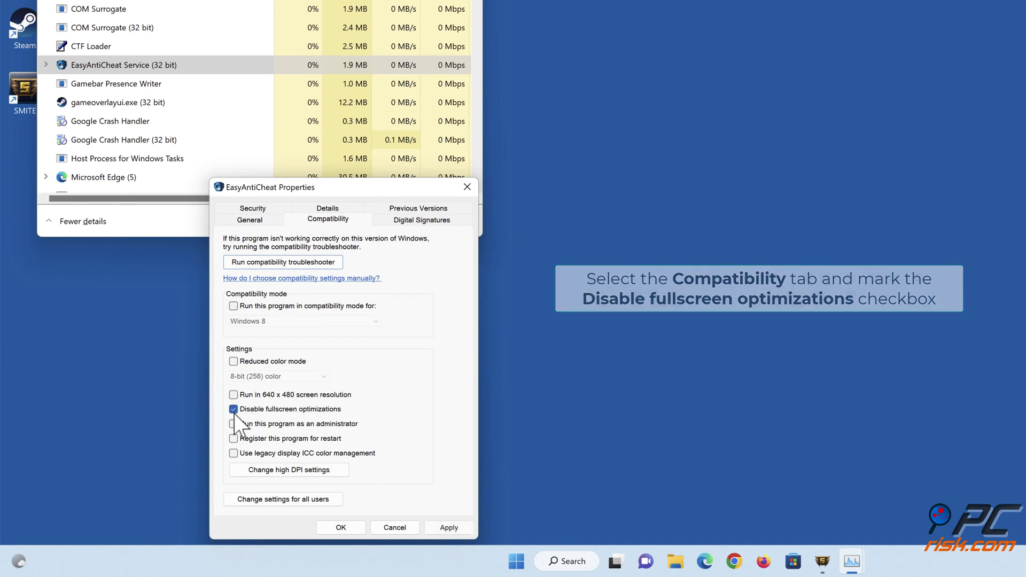
pyautogui.click(434, 529)
pyautogui.click(340, 527)
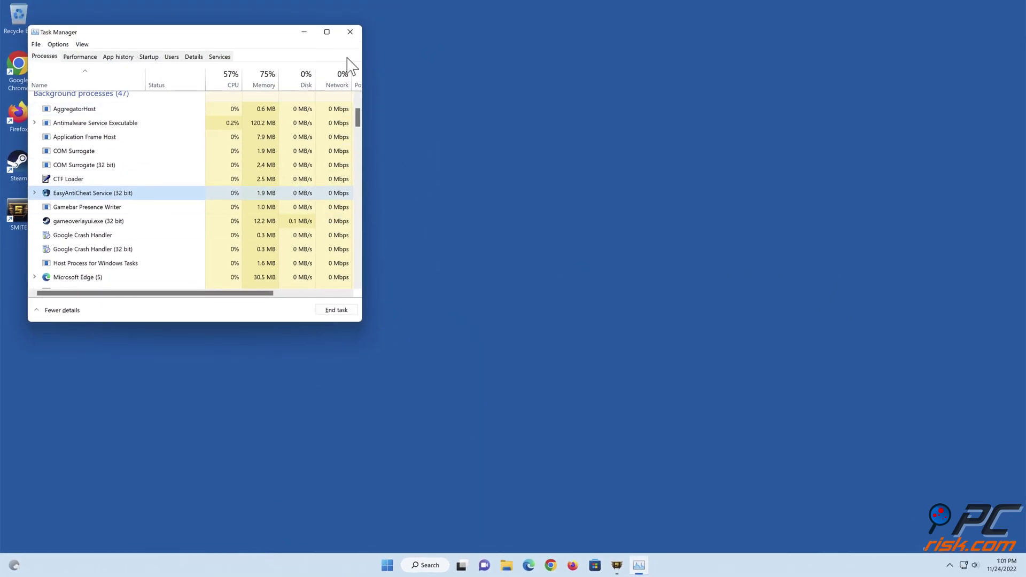
# Close Task Manager, relaunch Steam and open SMITE's properties from the Library.
pyautogui.click(350, 32)
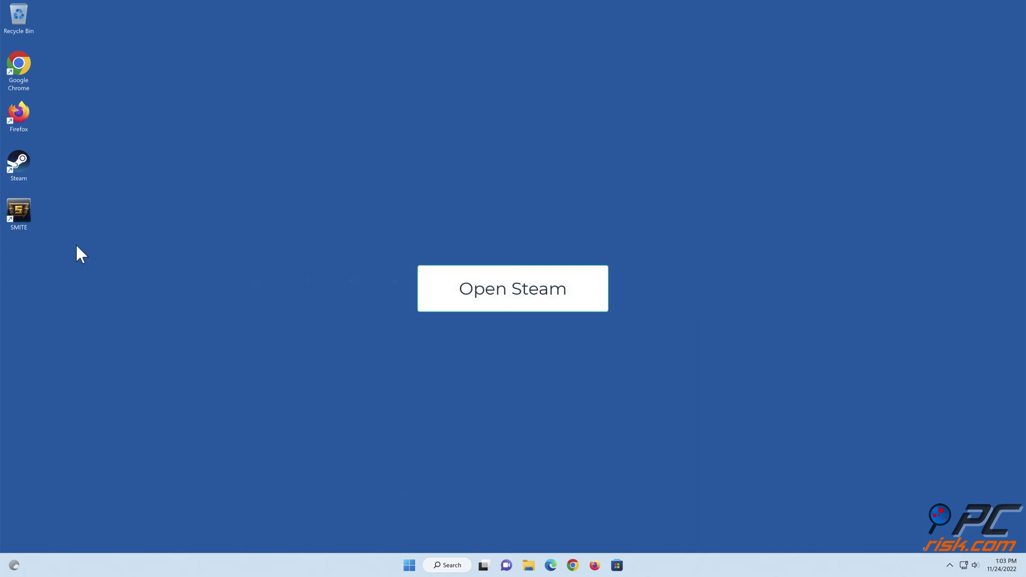
pyautogui.doubleClick(23, 177)
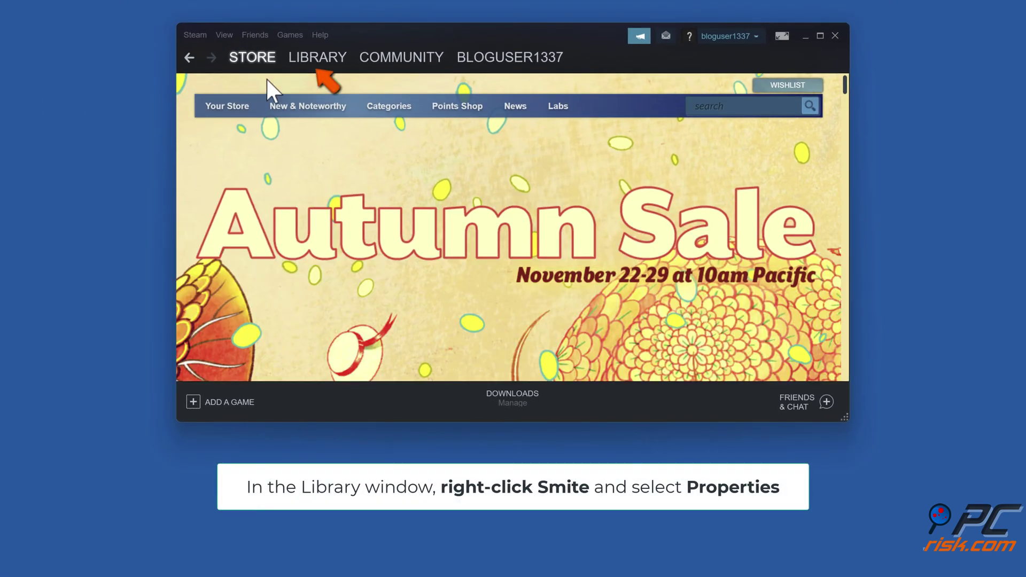
pyautogui.click(334, 62)
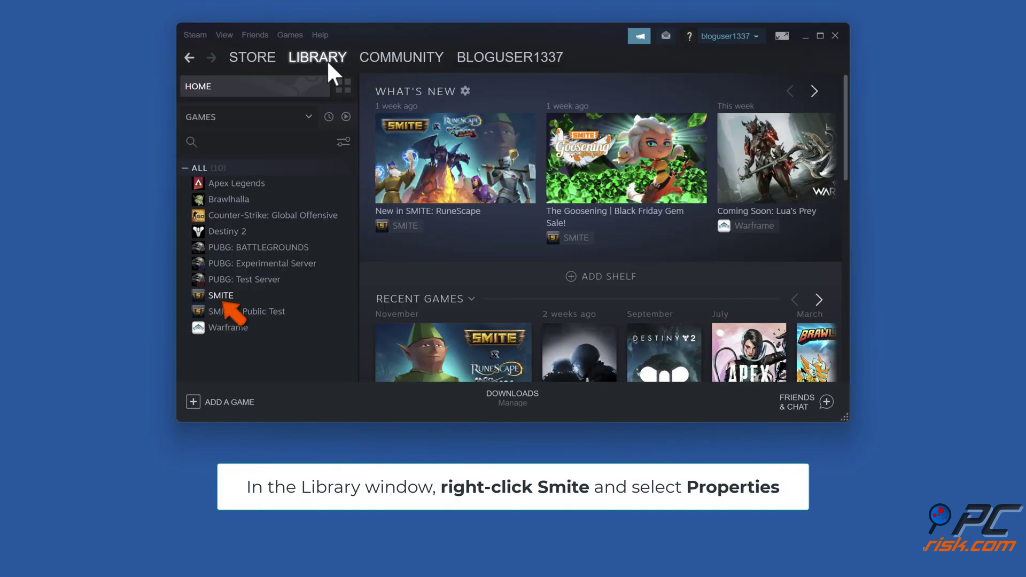
pyautogui.click(234, 295)
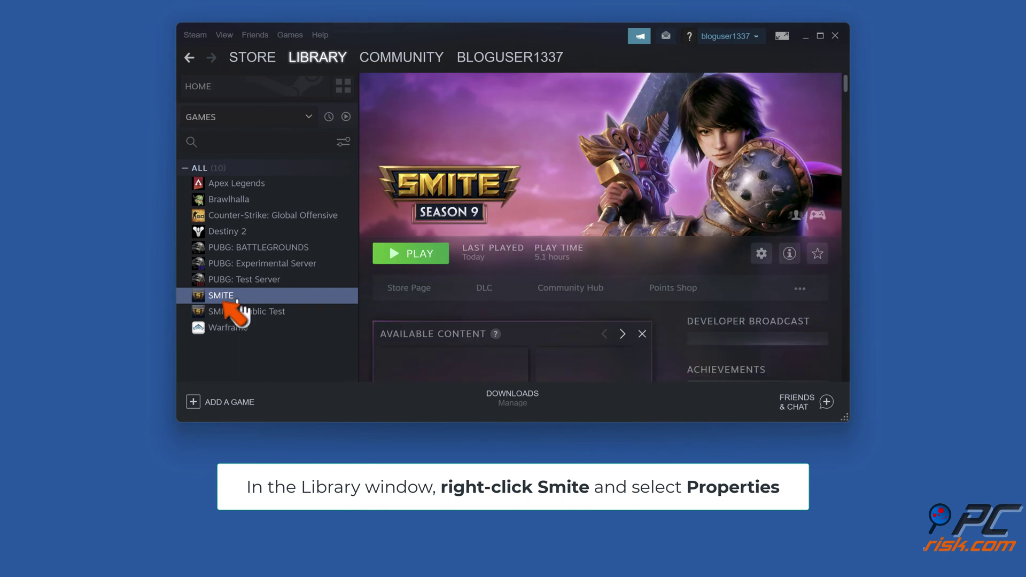
pyautogui.rightClick(239, 300)
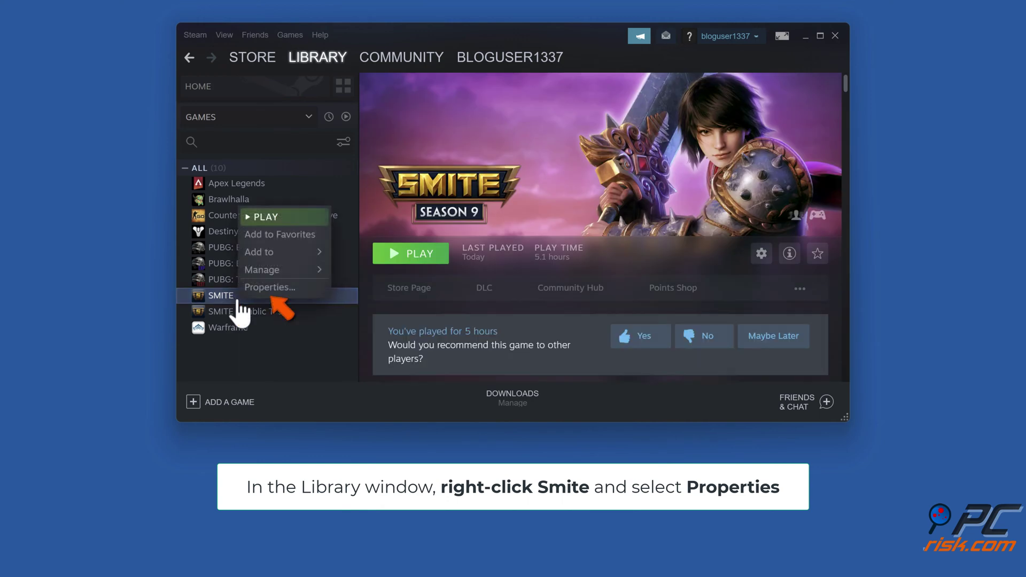
pyautogui.click(267, 288)
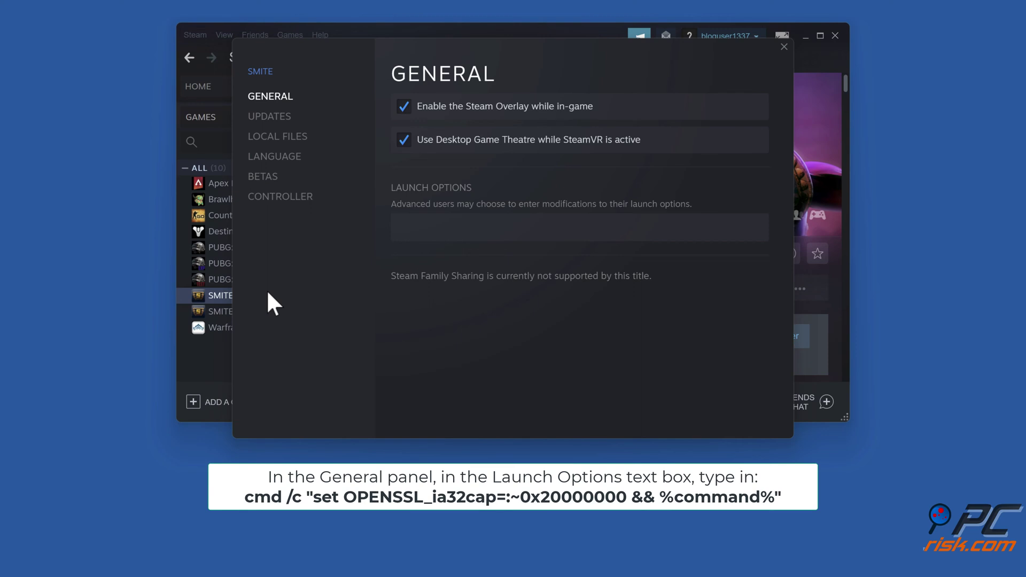
# Paste the cmd /c OPENSSL_ia32cap=:~0x20000000 command into SMITE's launch options, then exit Steam.
pyautogui.click(429, 230)
pyautogui.write('cmd /c "set OPENSSL_ia32cap=:~0x20000000 && %command%"')
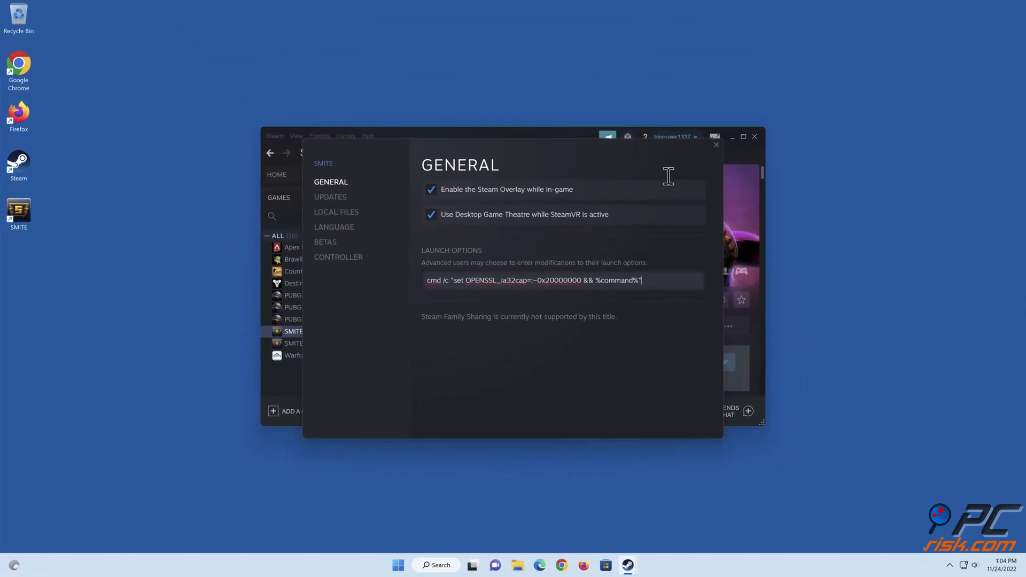
pyautogui.click(717, 149)
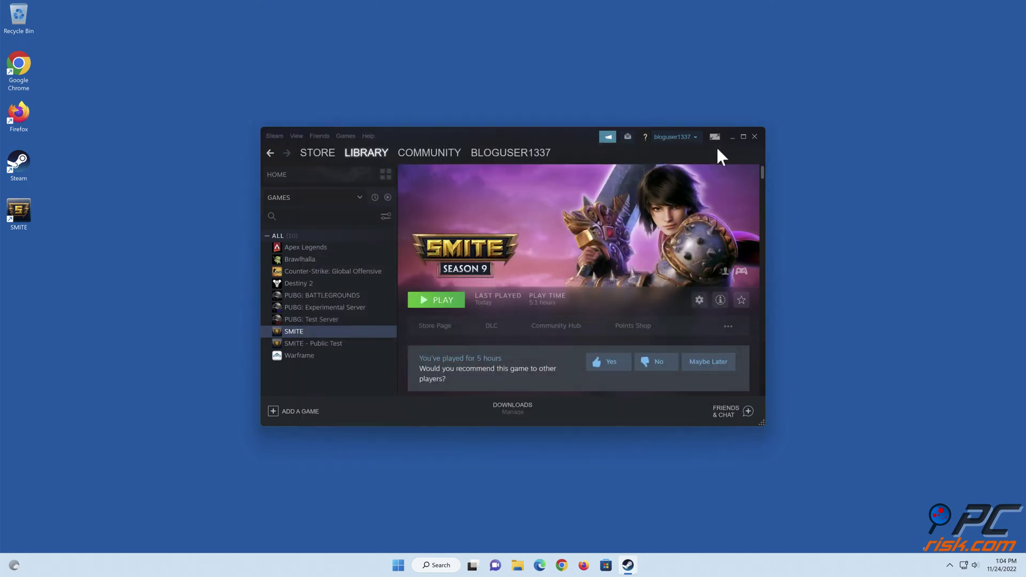
pyautogui.click(752, 137)
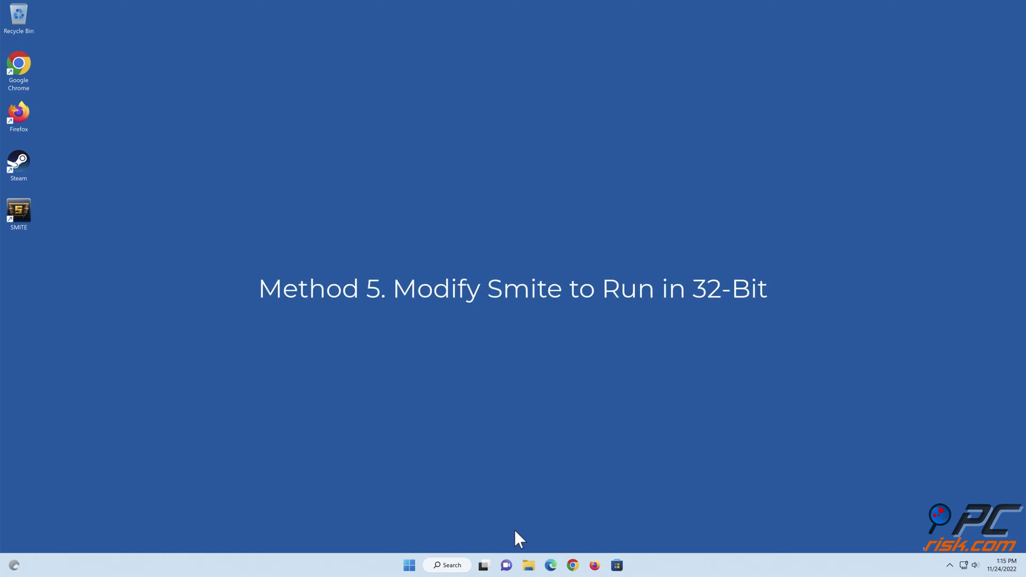
# Launch Steam and browse SMITE's local install folder from its Local Files properties.
pyautogui.doubleClick(20, 170)
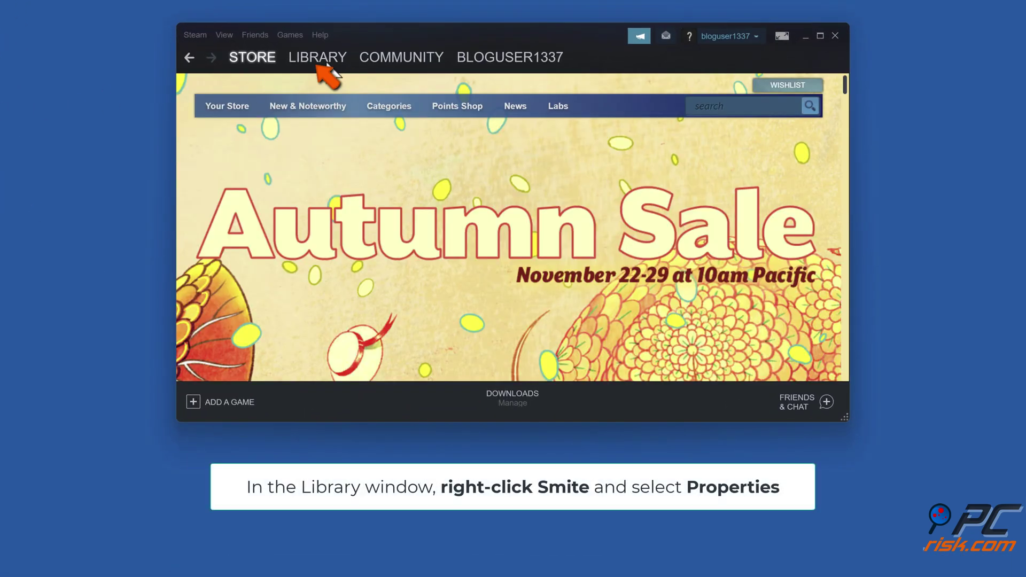
pyautogui.click(326, 63)
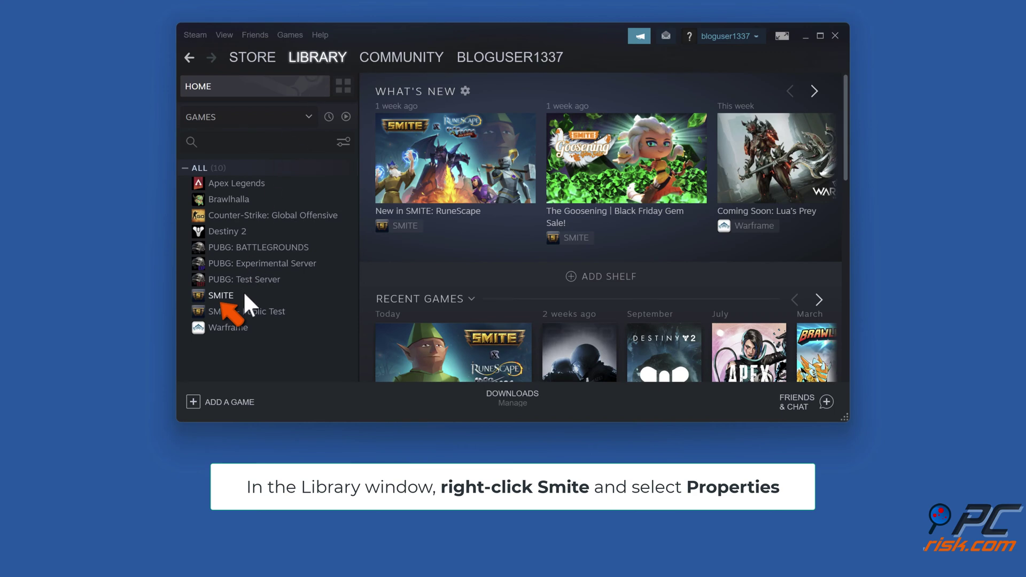
pyautogui.click(243, 293)
pyautogui.rightClick(244, 297)
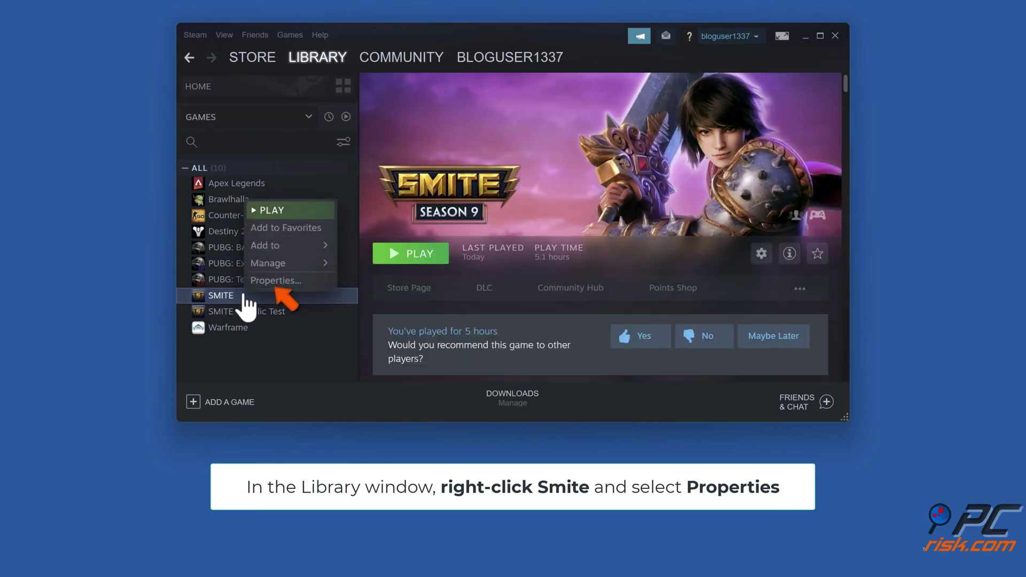
pyautogui.click(272, 284)
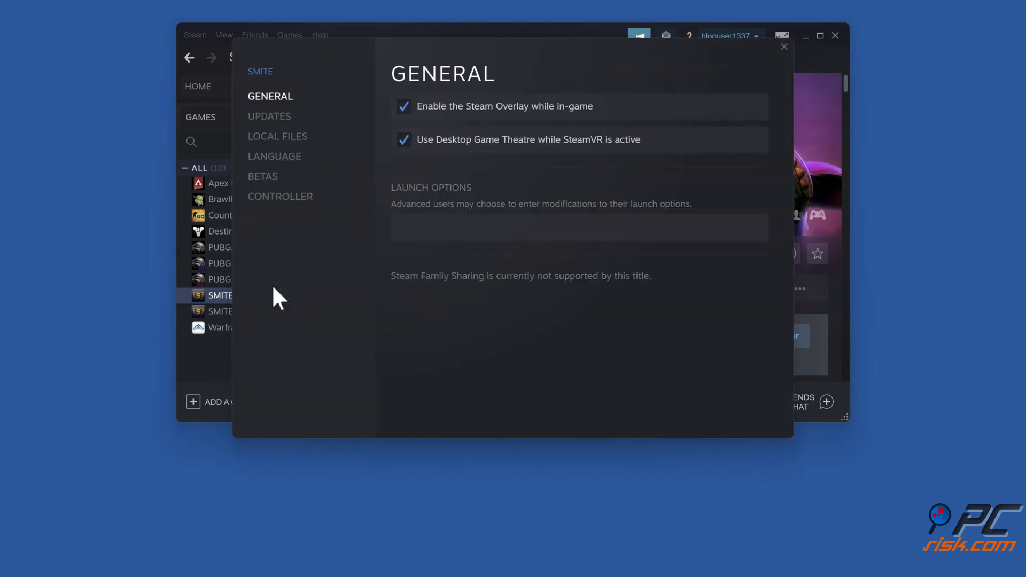
pyautogui.click(284, 138)
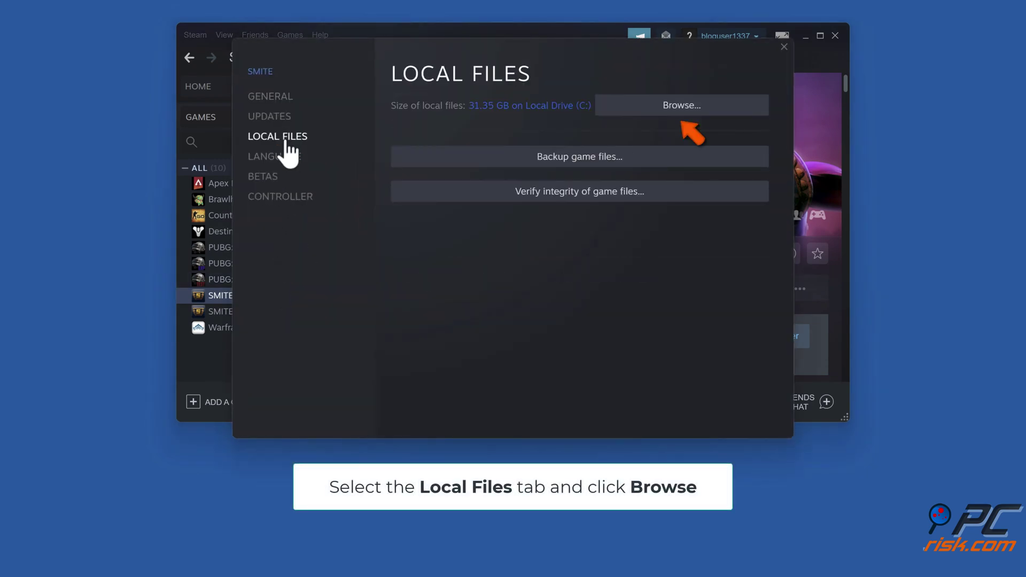
pyautogui.click(677, 113)
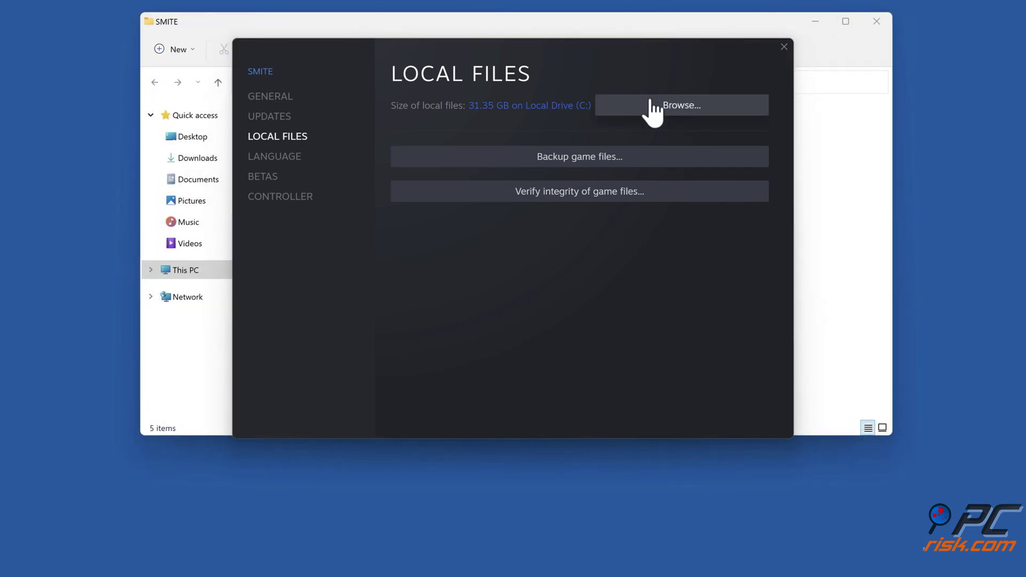
# Navigate into the Binaries\EasyAntiCheat\Launcher folder in File Explorer.
pyautogui.click(558, 20)
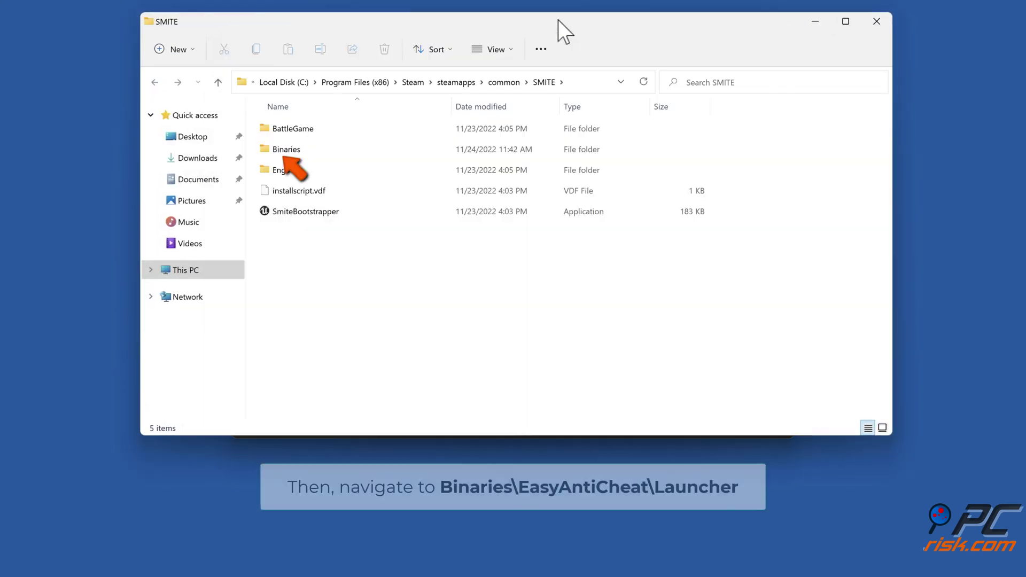
pyautogui.doubleClick(290, 154)
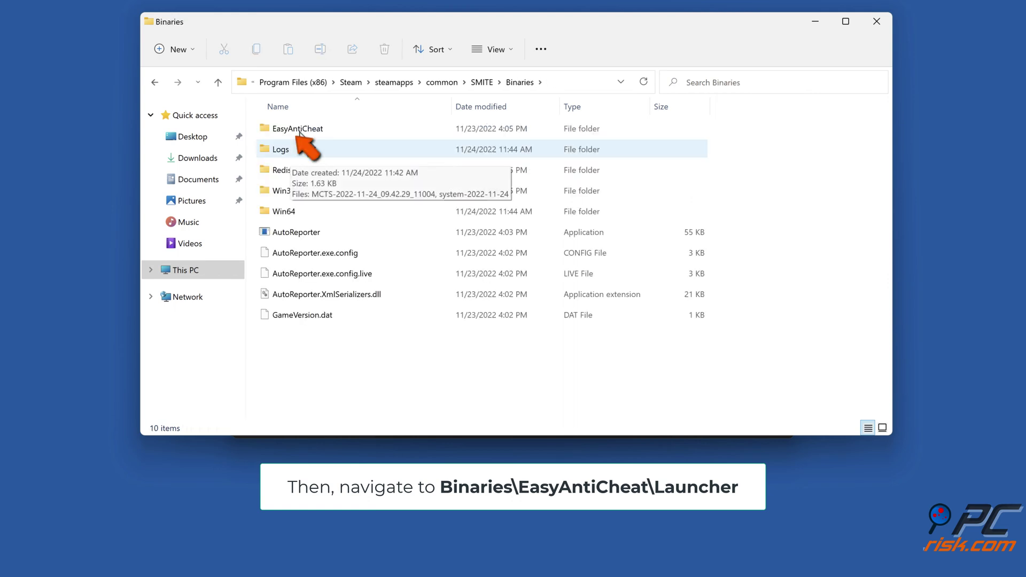
pyautogui.doubleClick(299, 133)
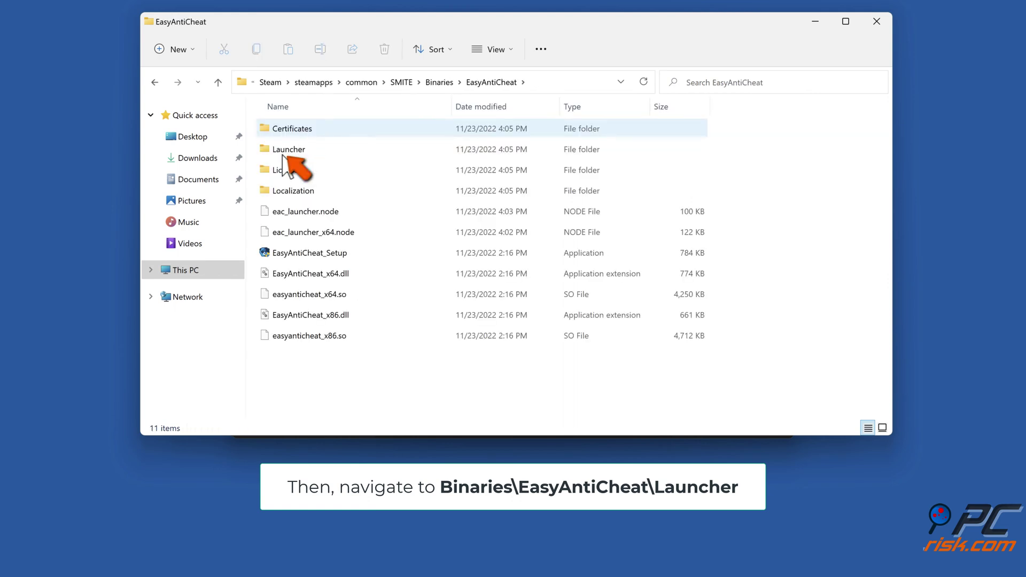
pyautogui.doubleClick(283, 152)
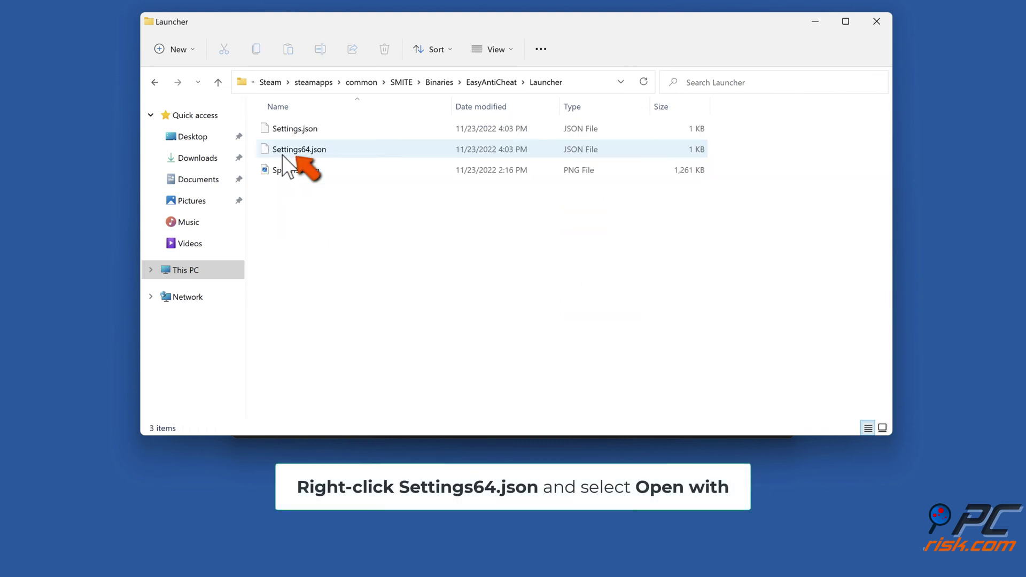
# Open Settings64.json with Notepad, leaving Always use this app unchecked.
pyautogui.rightClick(288, 152)
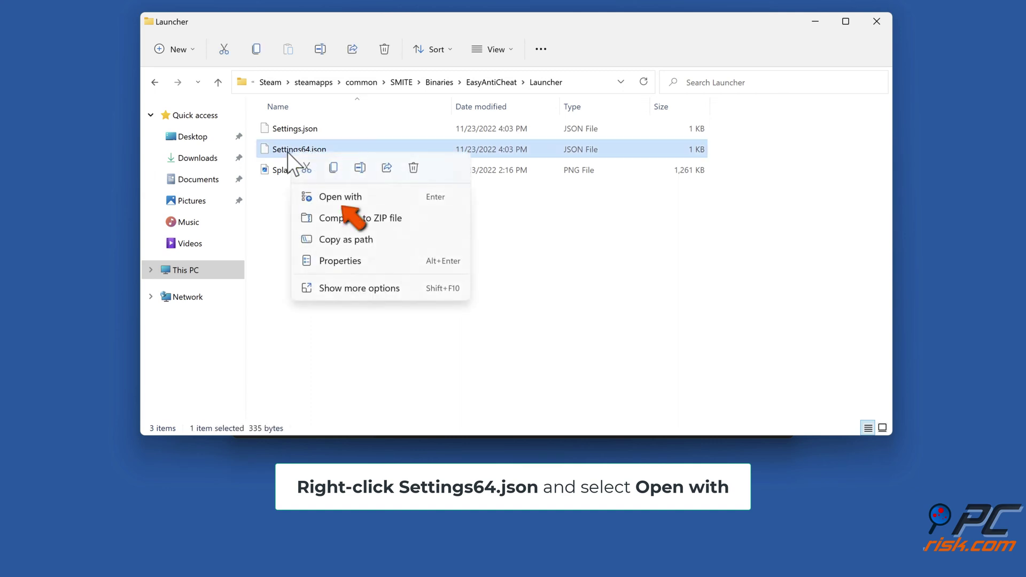
pyautogui.click(347, 201)
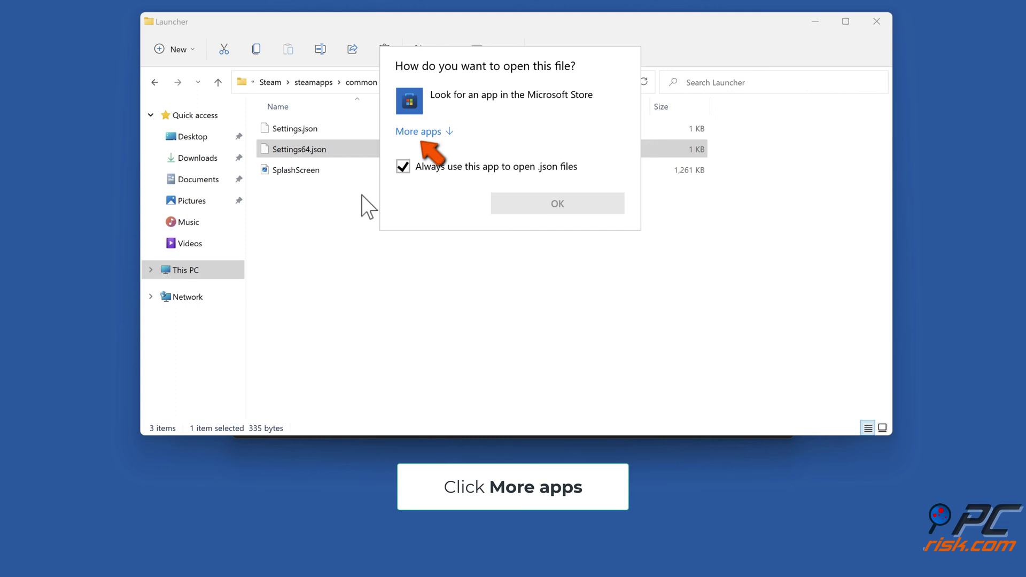
pyautogui.click(449, 132)
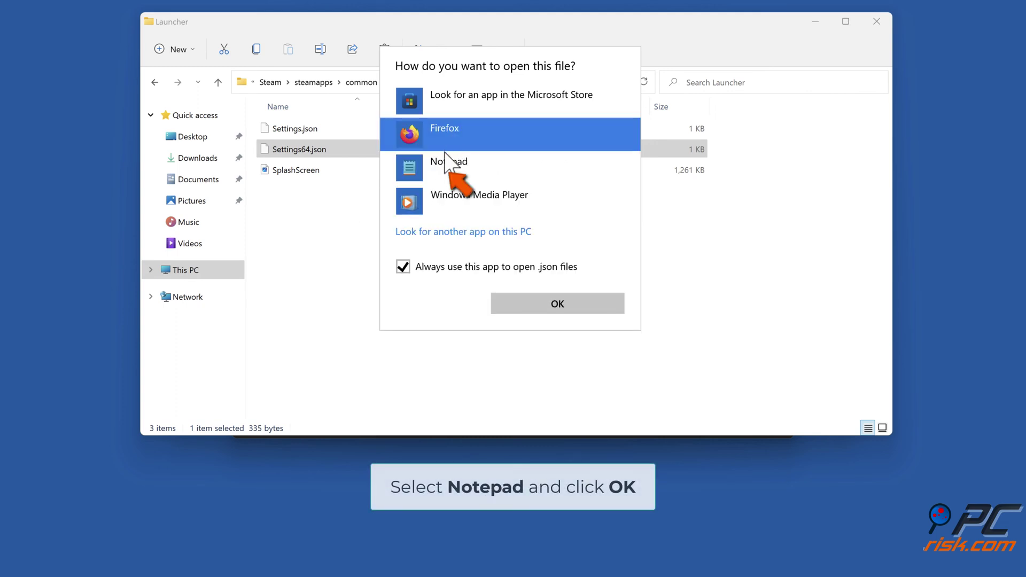
pyautogui.click(439, 170)
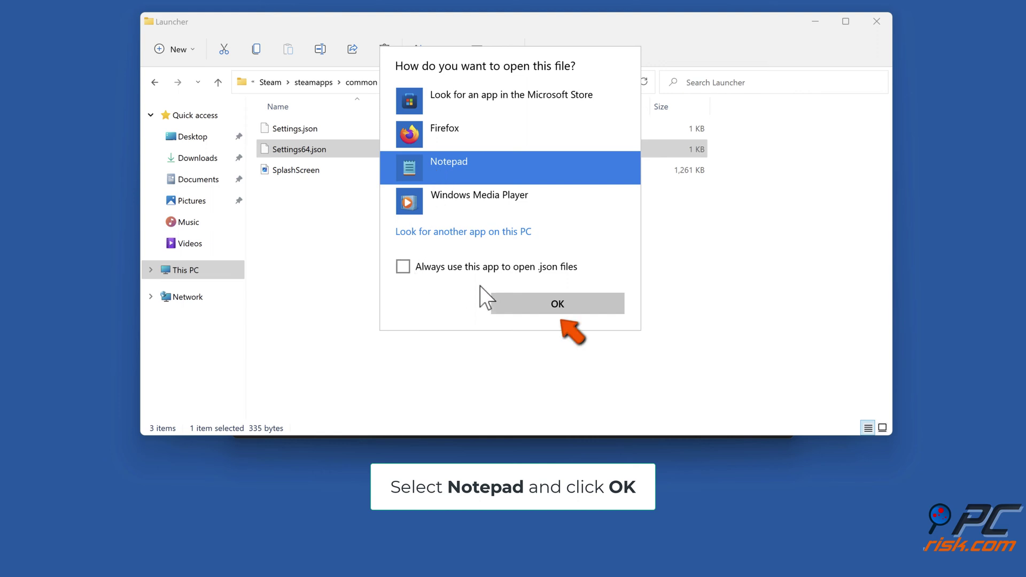
pyautogui.click(557, 305)
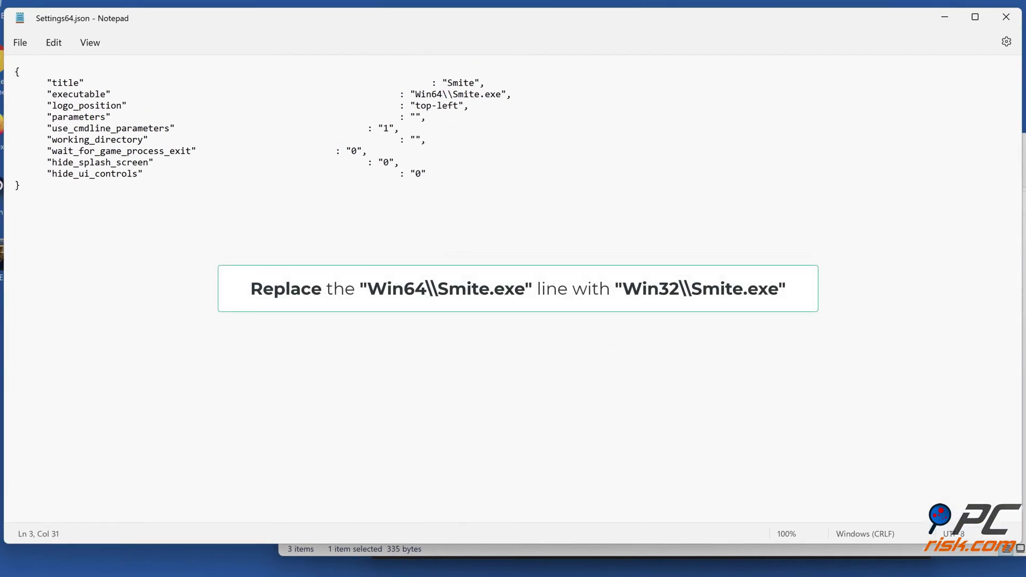
# Change the executable path from Win64\\Smite.exe to Win32\\Smite.exe and save Settings64.json.
pyautogui.press('BackSpace')
pyautogui.press('BackSpace')
pyautogui.write('32')
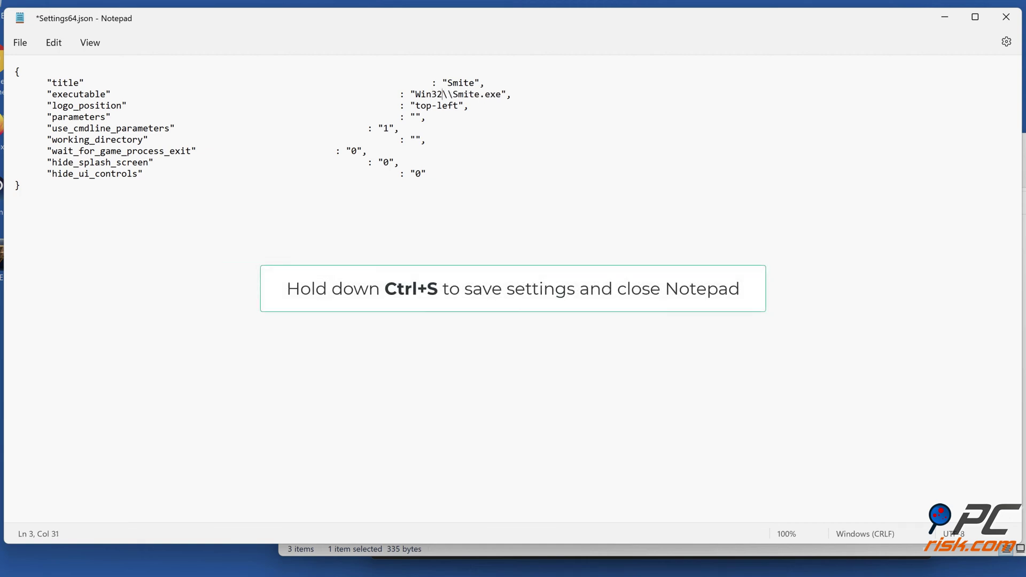
pyautogui.hotkey('ctrl', 's')
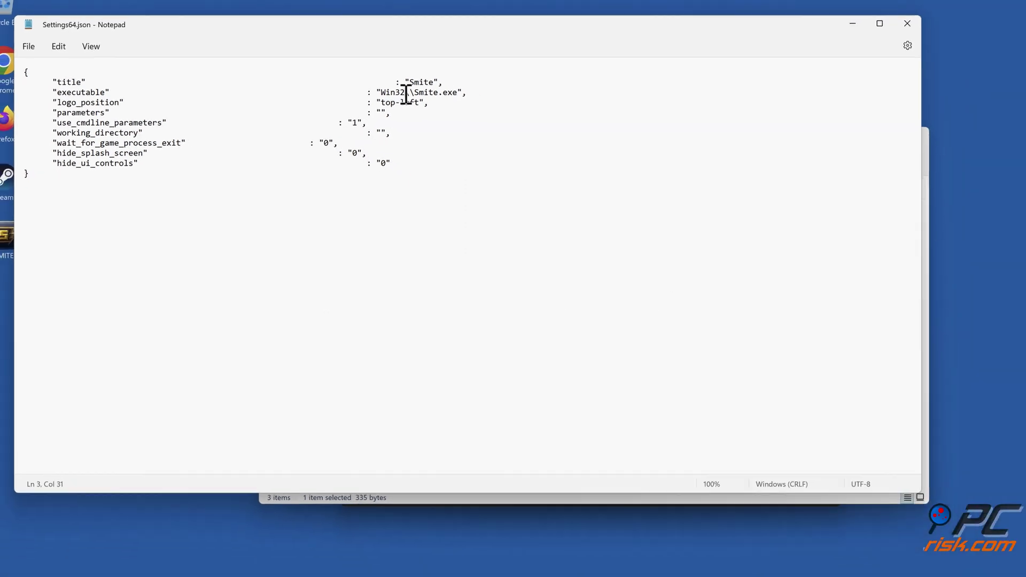
# Close Notepad, the Launcher folder window, the Steam window and the SMITE Properties dialog.
pyautogui.click(906, 23)
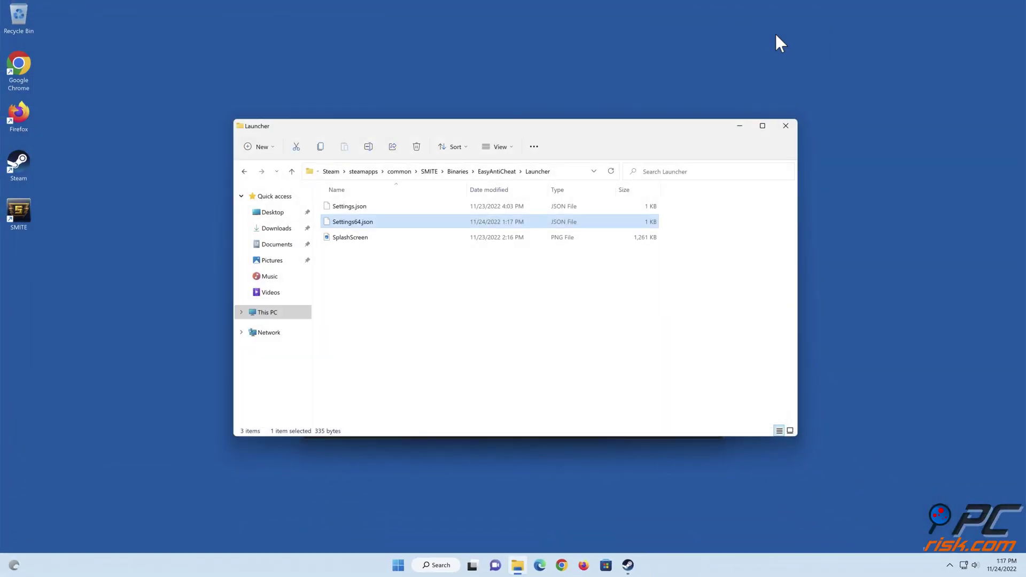
pyautogui.click(785, 125)
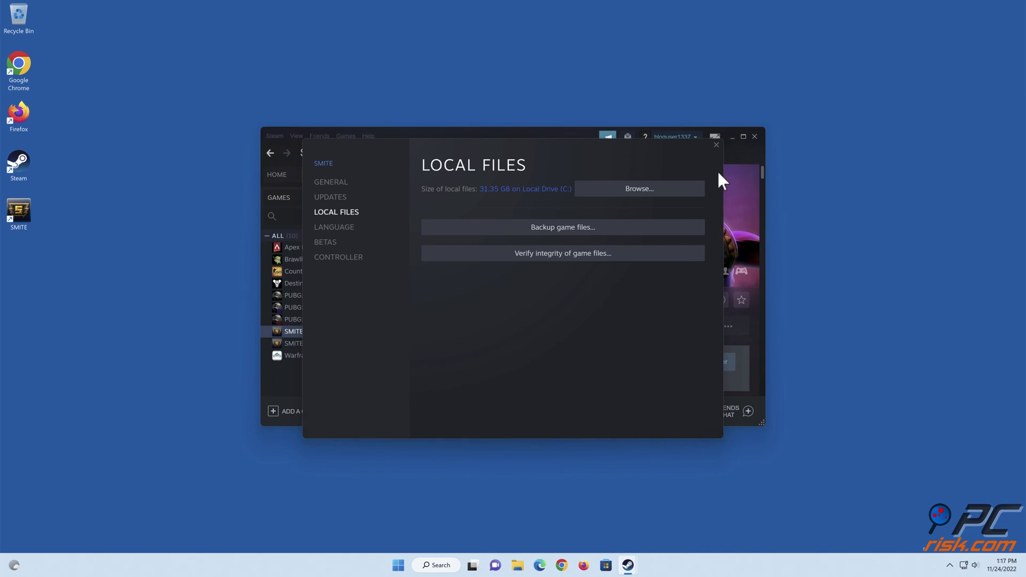
pyautogui.click(755, 136)
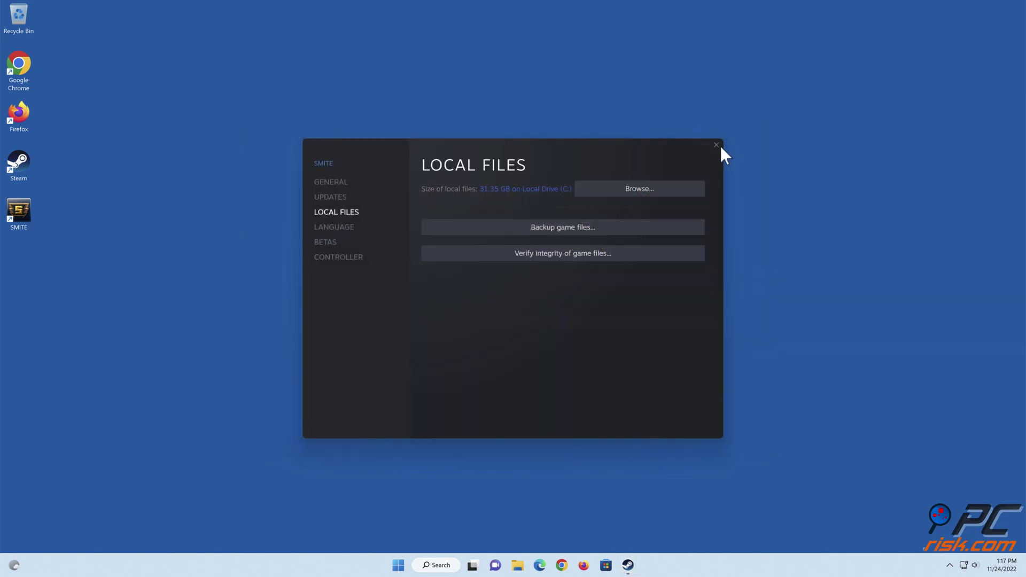
pyautogui.click(716, 144)
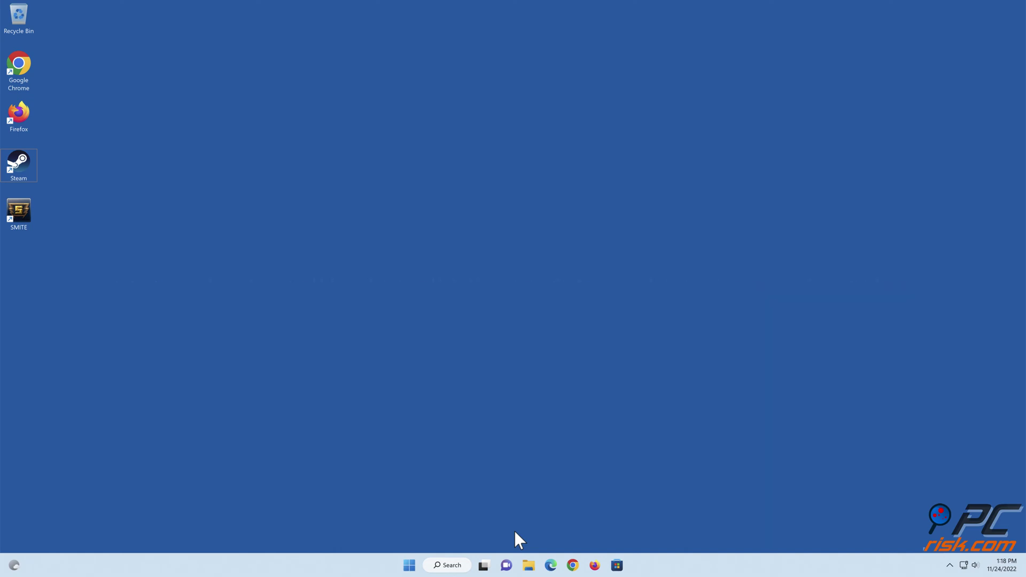
# In Microsoft Edge, load the pasted Visual C++ redistributable download page.
pyautogui.click(550, 565)
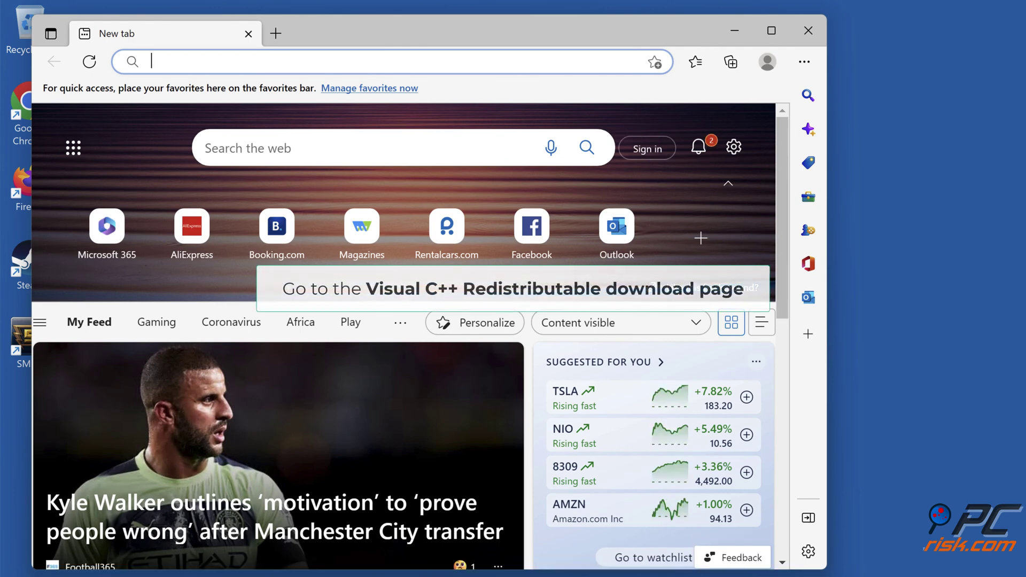
pyautogui.hotkey('ctrl', 'v')
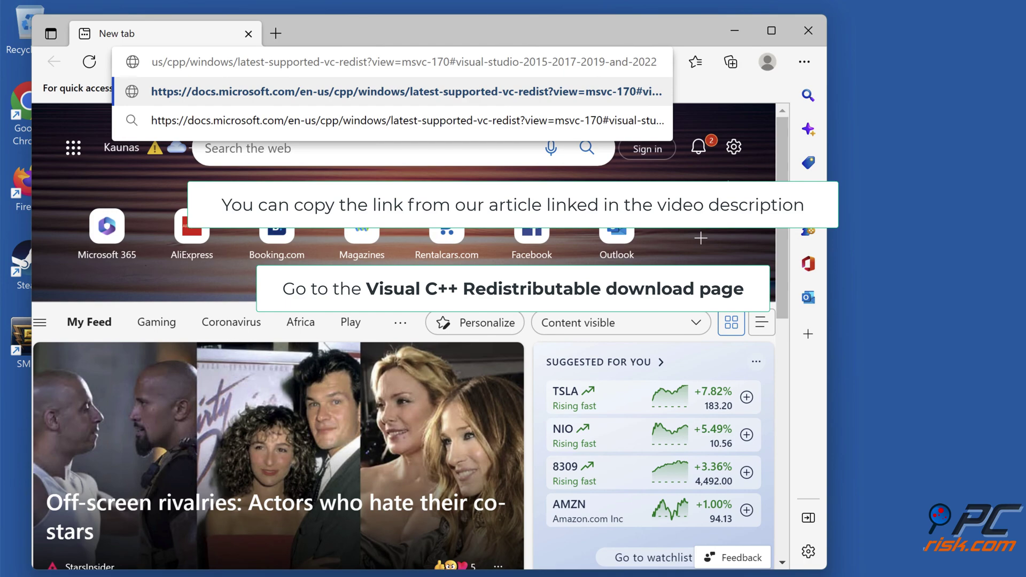
pyautogui.press('Return')
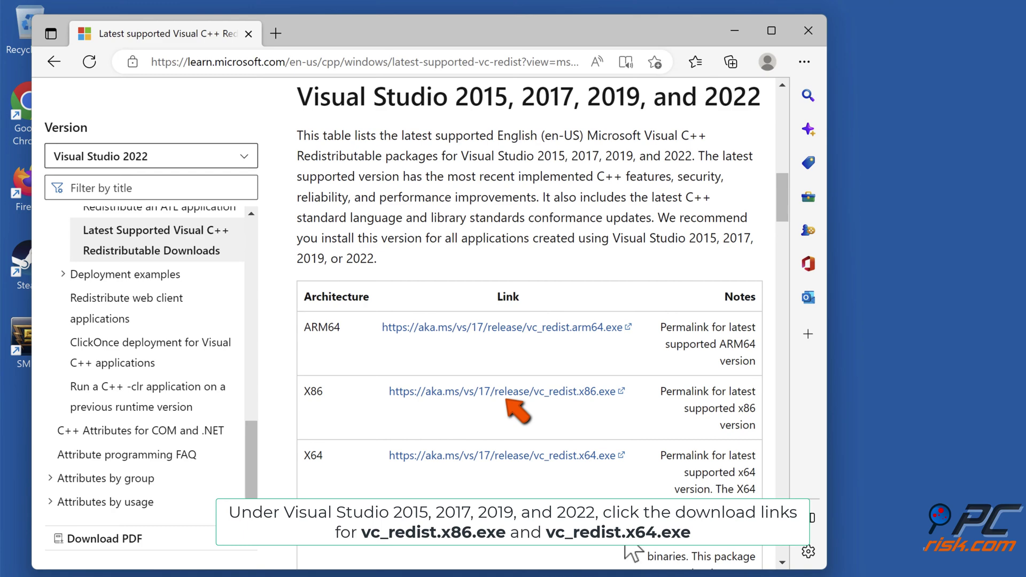
# Download the x86 and x64 redistributable installers and open their Downloads folder.
pyautogui.click(527, 394)
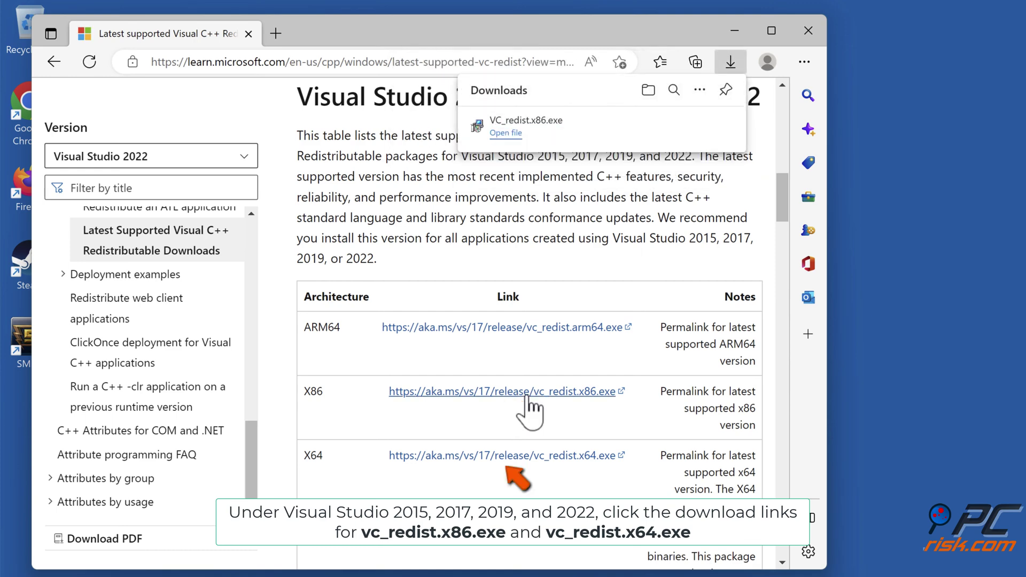
pyautogui.click(521, 457)
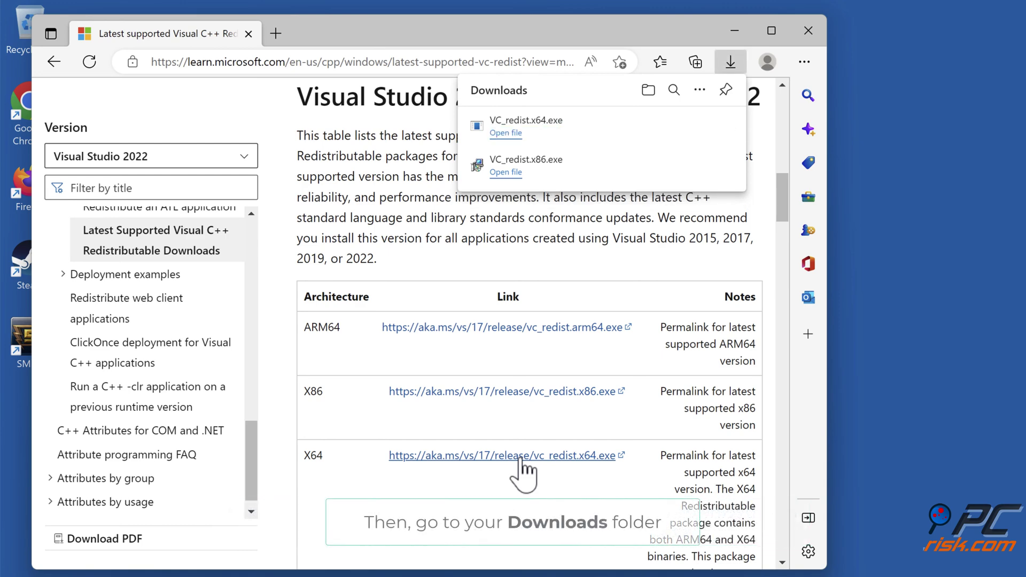
pyautogui.click(649, 92)
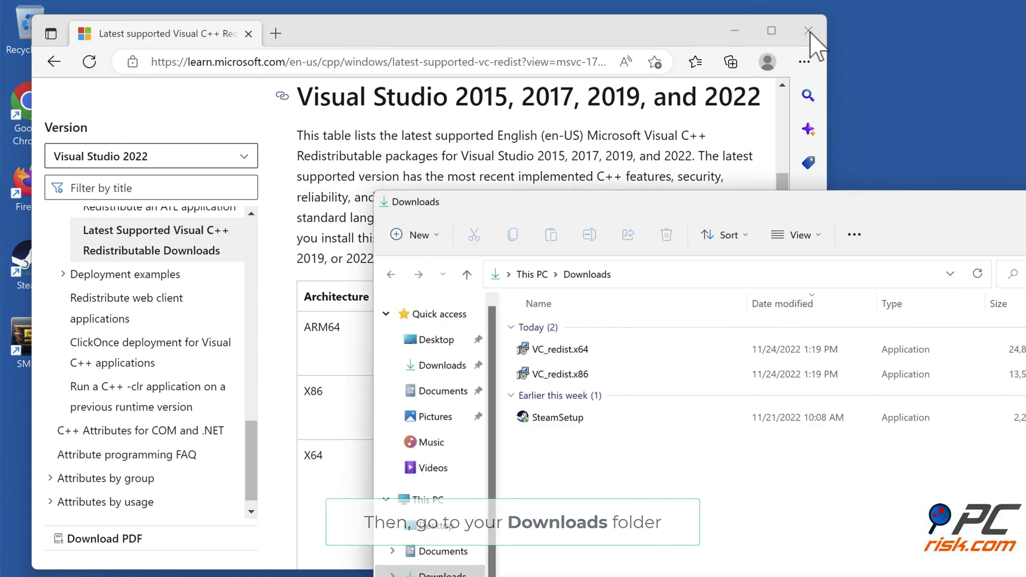
# Close Edge and install VC_redist.x86, the Visual C++ 2015-2022 Redistributable (x86) 14.34.31931.
pyautogui.click(808, 31)
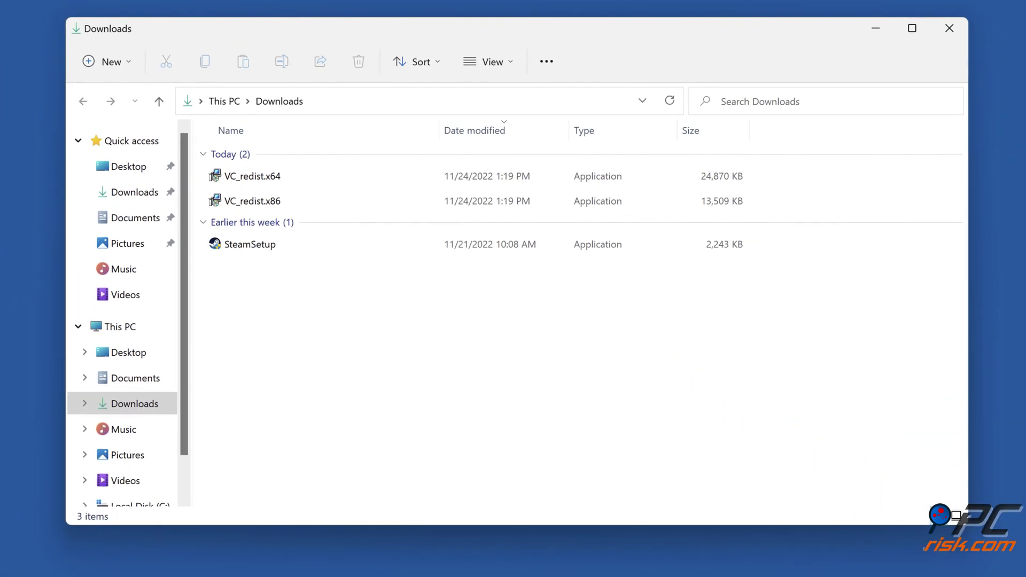
pyautogui.doubleClick(262, 202)
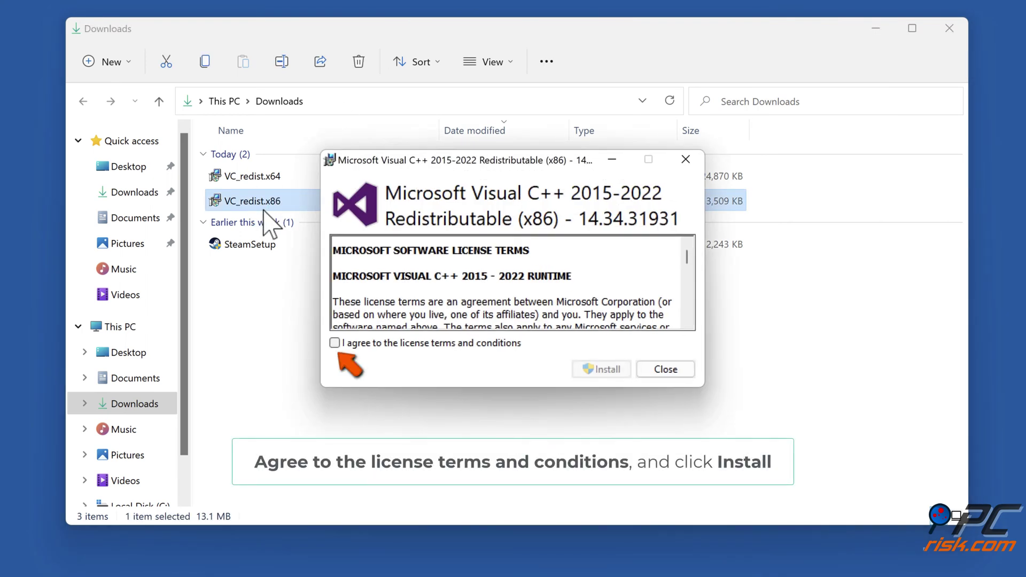
pyautogui.click(334, 342)
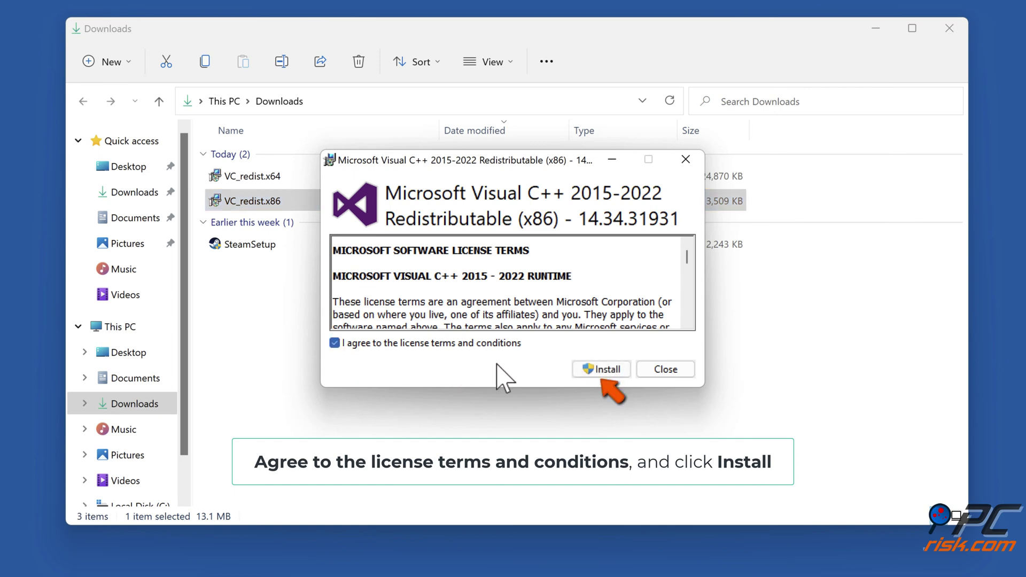
pyautogui.click(609, 370)
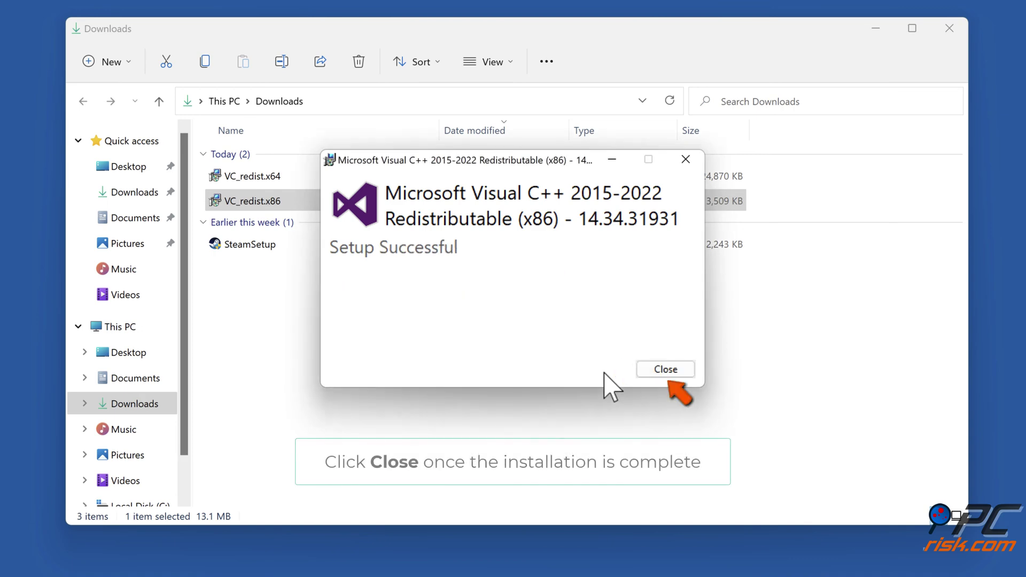
pyautogui.click(662, 371)
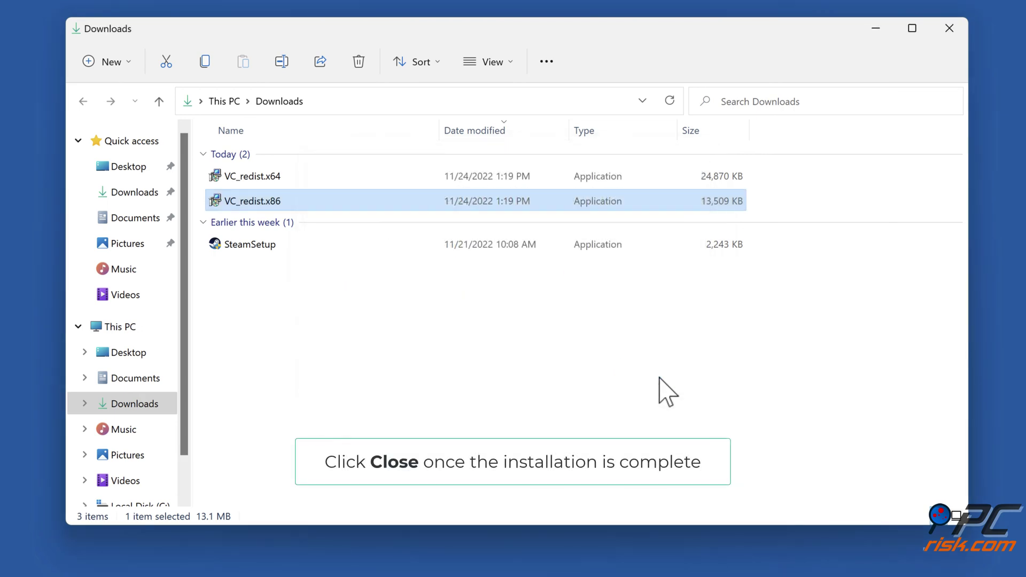
# Install VC_redist.x64, accepting the license, for Visual C++ 2015-2022 Redistributable (x64) 14.34.31931.
pyautogui.doubleClick(257, 179)
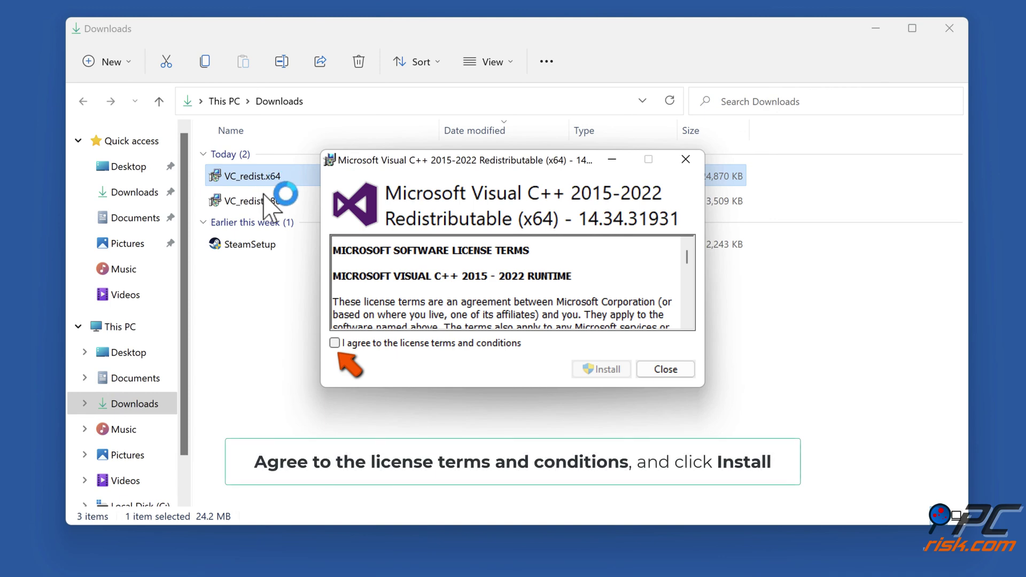
pyautogui.click(335, 343)
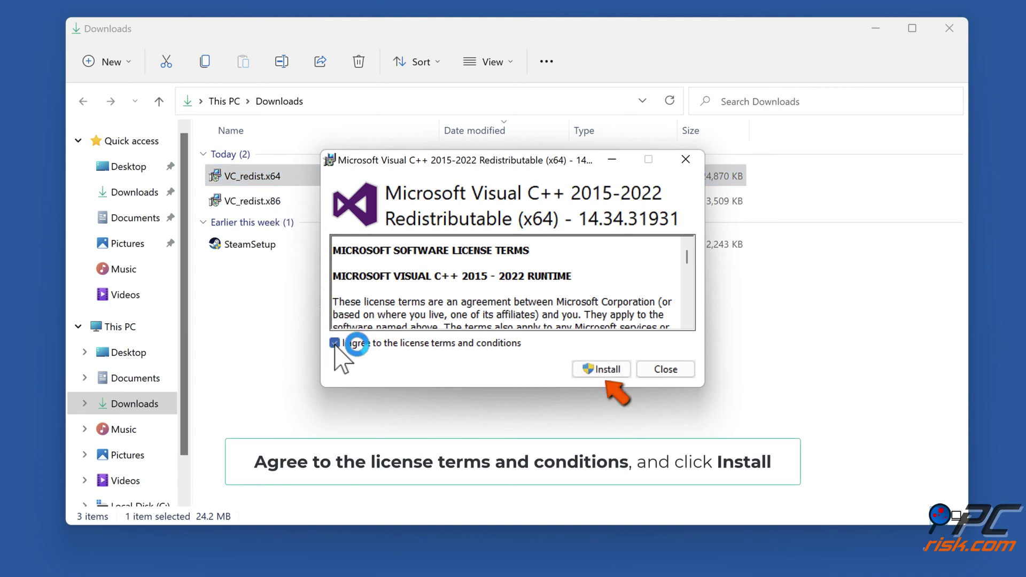
pyautogui.click(606, 373)
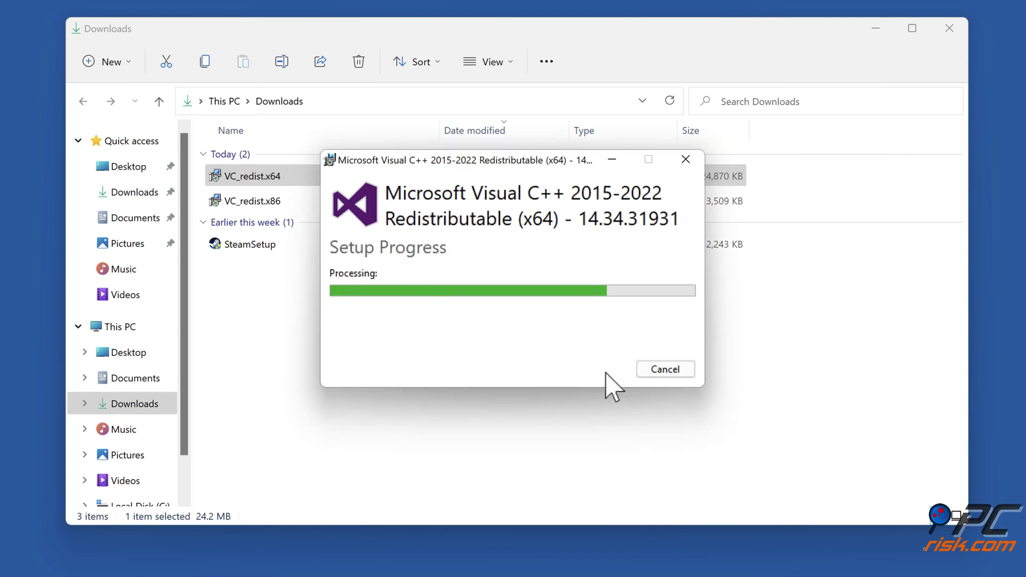
pyautogui.click(660, 372)
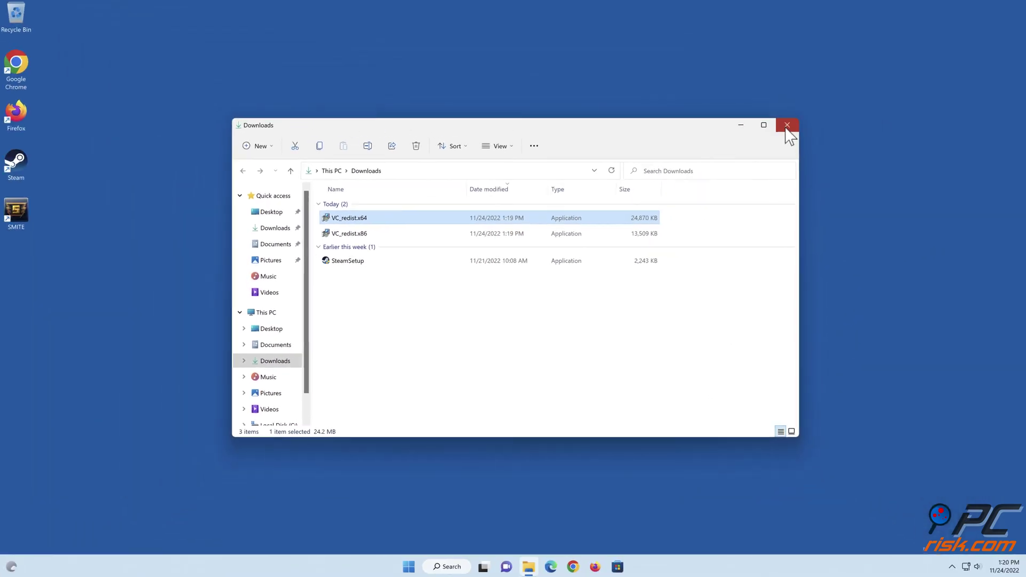
# Close the Downloads folder, launch Combo Cleaner, scan, and quarantine the 323 detected threats.
pyautogui.click(787, 126)
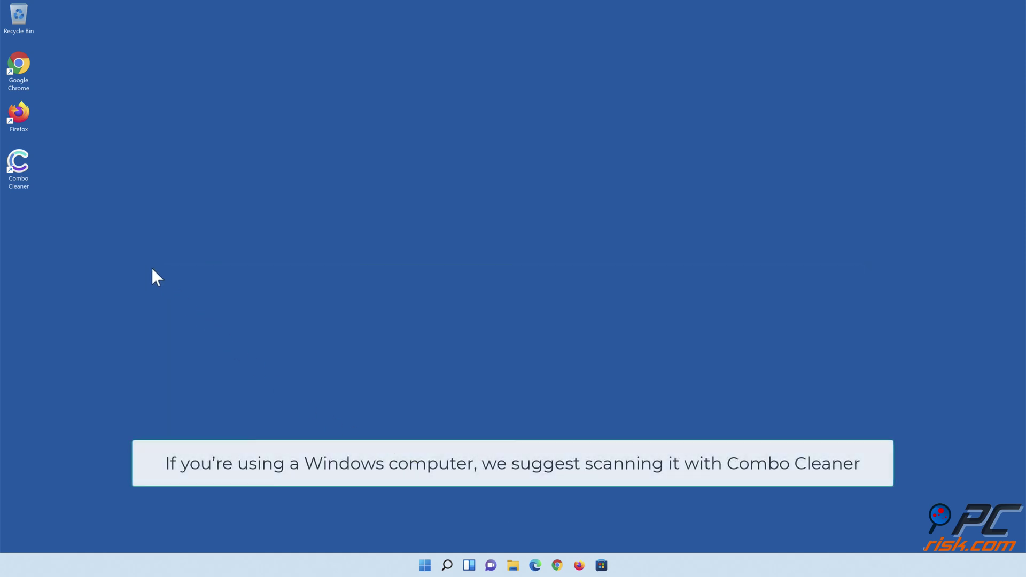
pyautogui.doubleClick(27, 182)
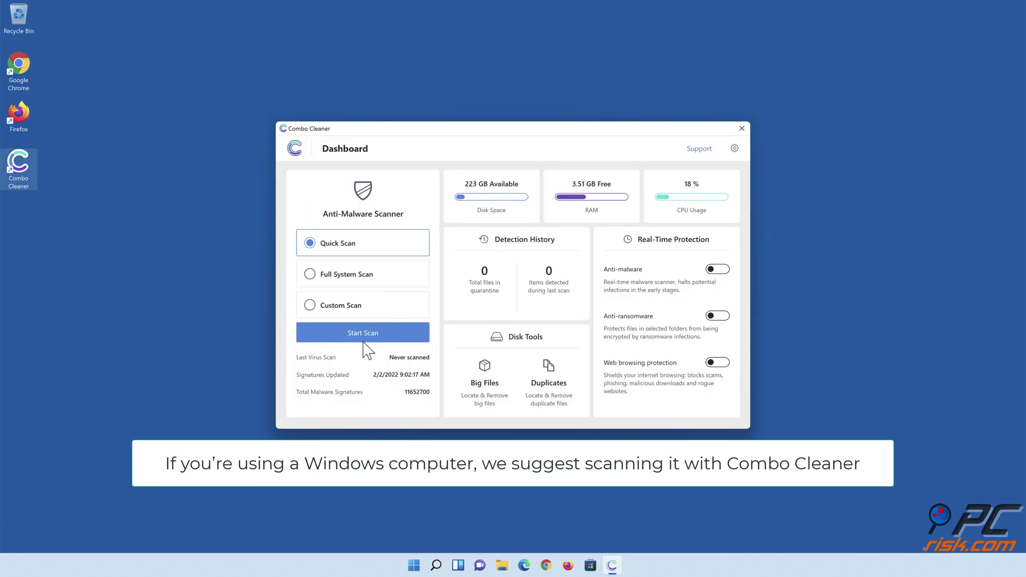
pyautogui.click(364, 341)
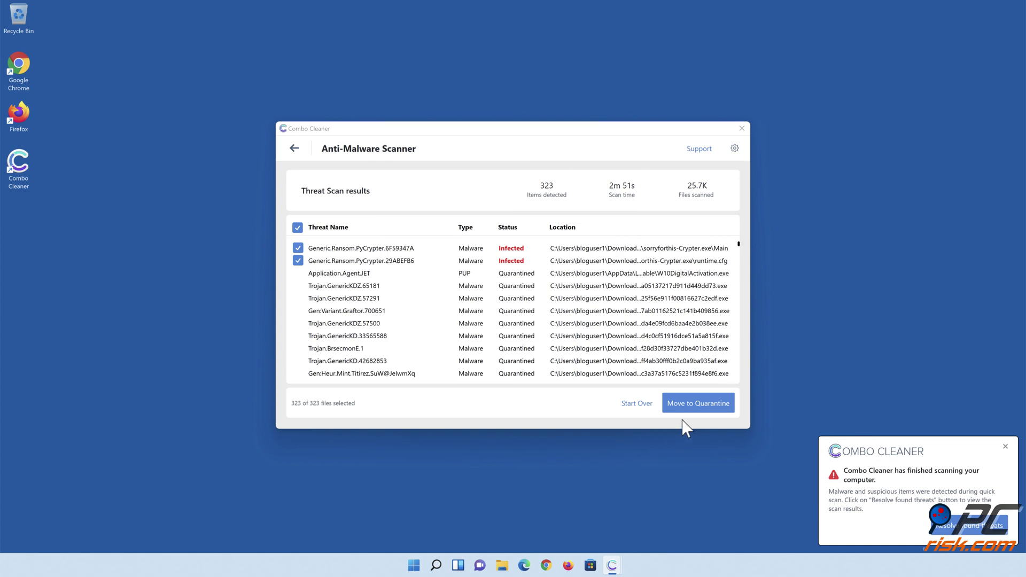
pyautogui.click(697, 404)
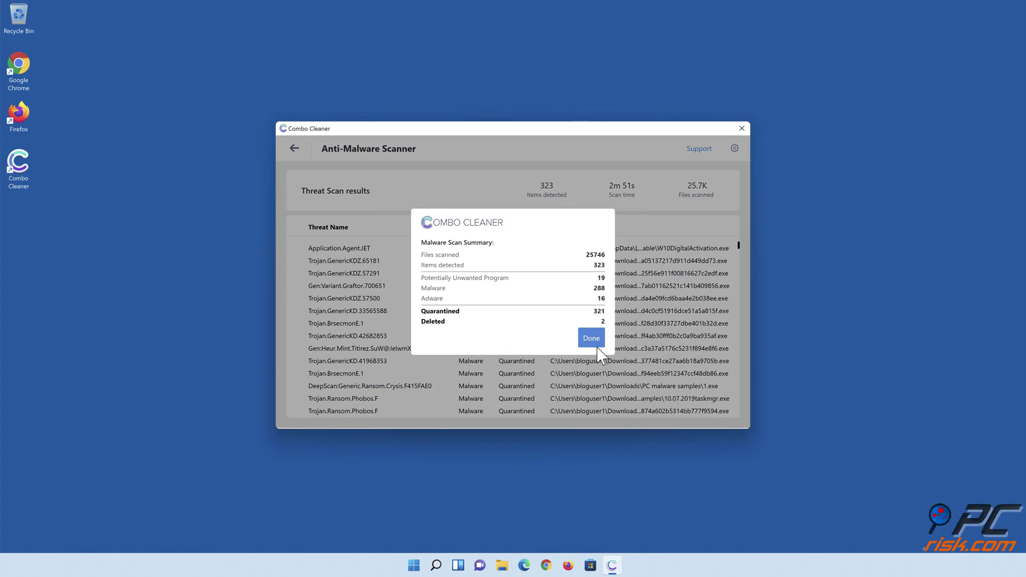
# Dismiss the scan summary and turn on anti-malware and anti-ransomware real-time protection.
pyautogui.click(590, 343)
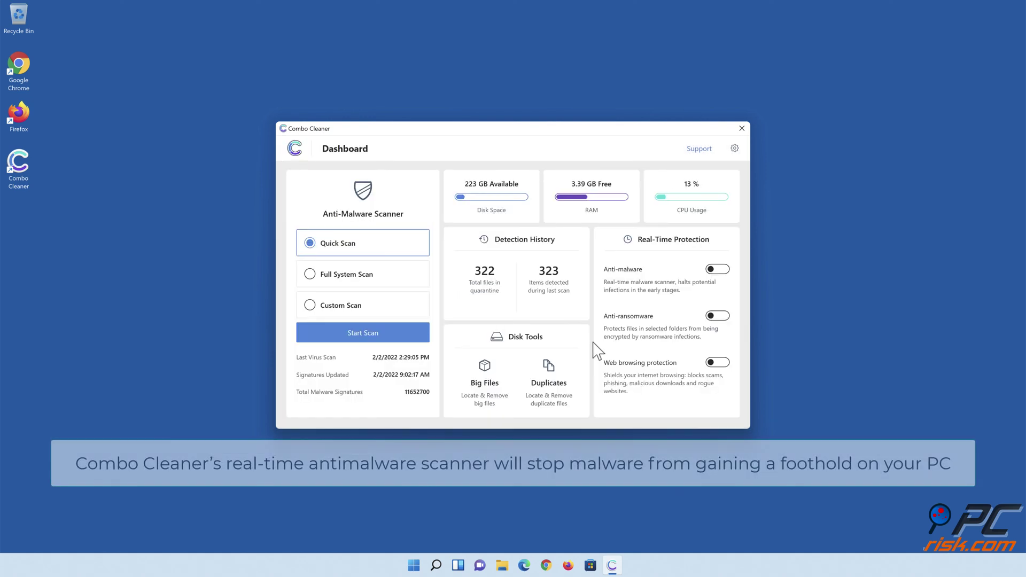
pyautogui.click(718, 269)
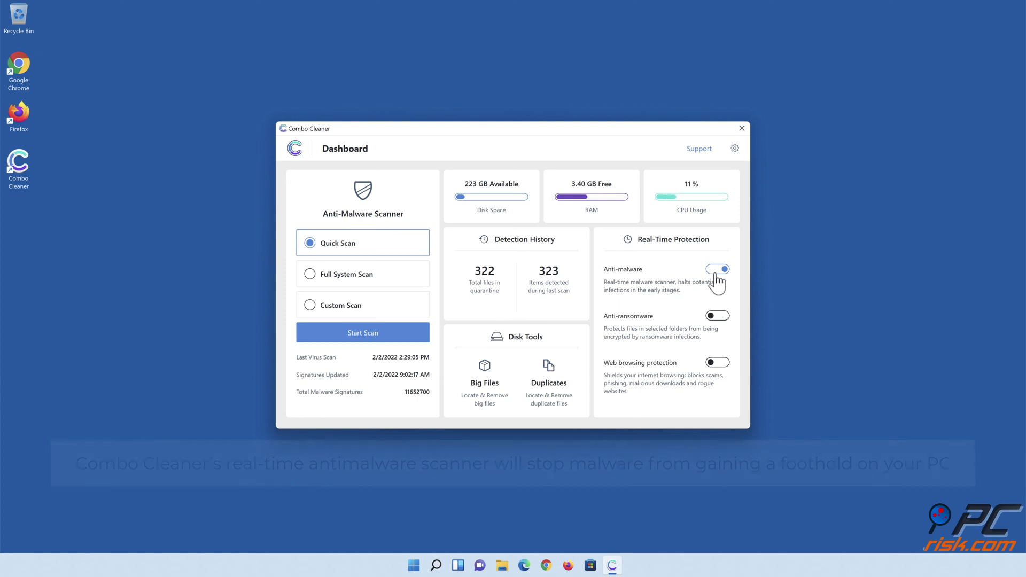
pyautogui.click(718, 318)
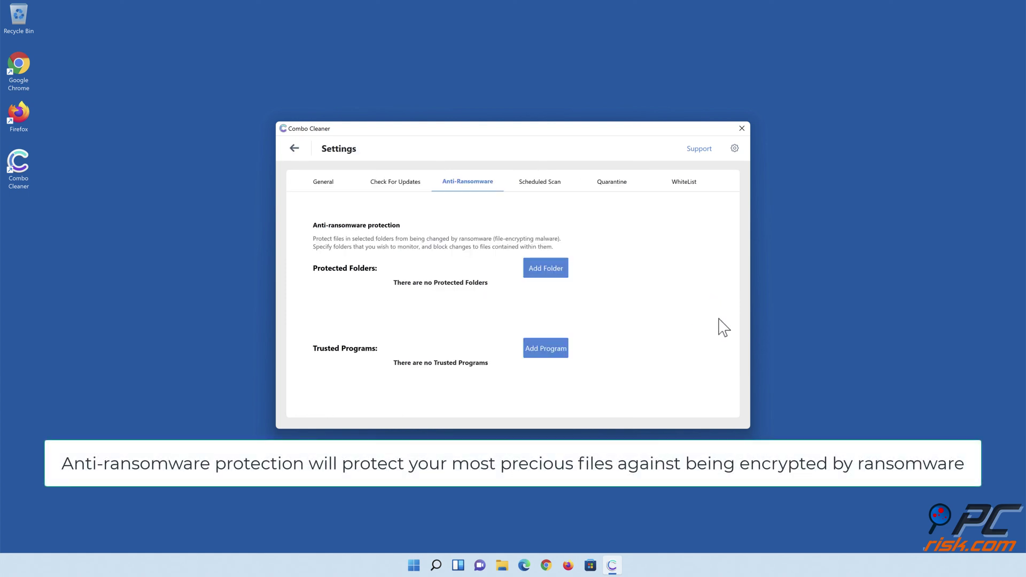
# Add Libraries > Documents as a ransomware-protected folder and return to the Dashboard.
pyautogui.click(545, 271)
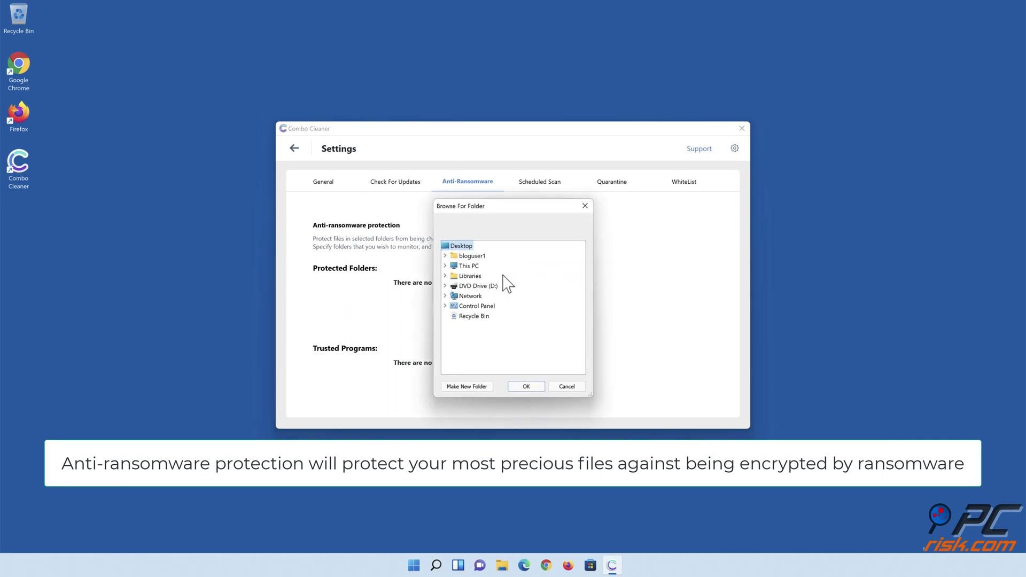
pyautogui.click(444, 276)
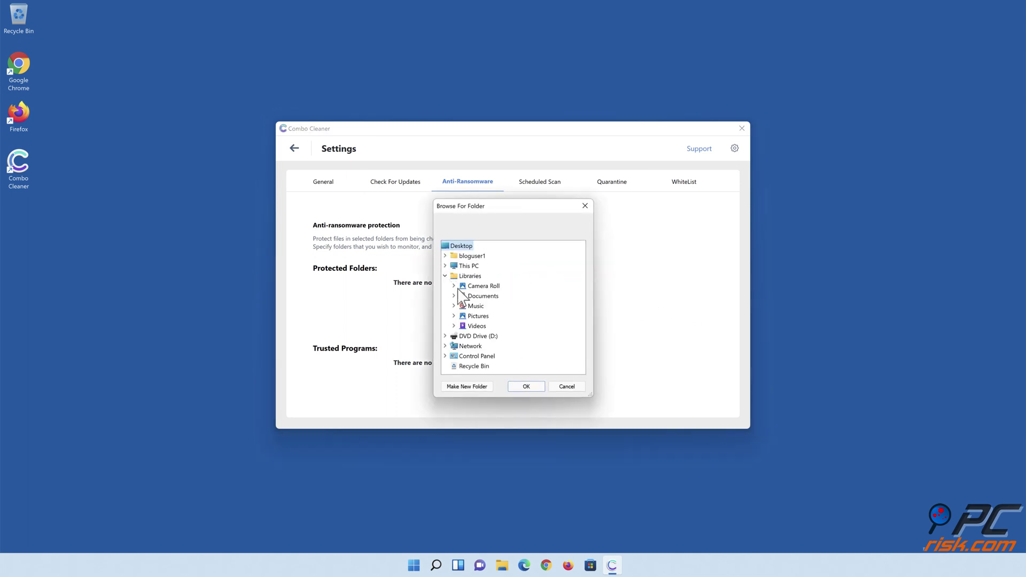
pyautogui.click(454, 296)
pyautogui.click(486, 307)
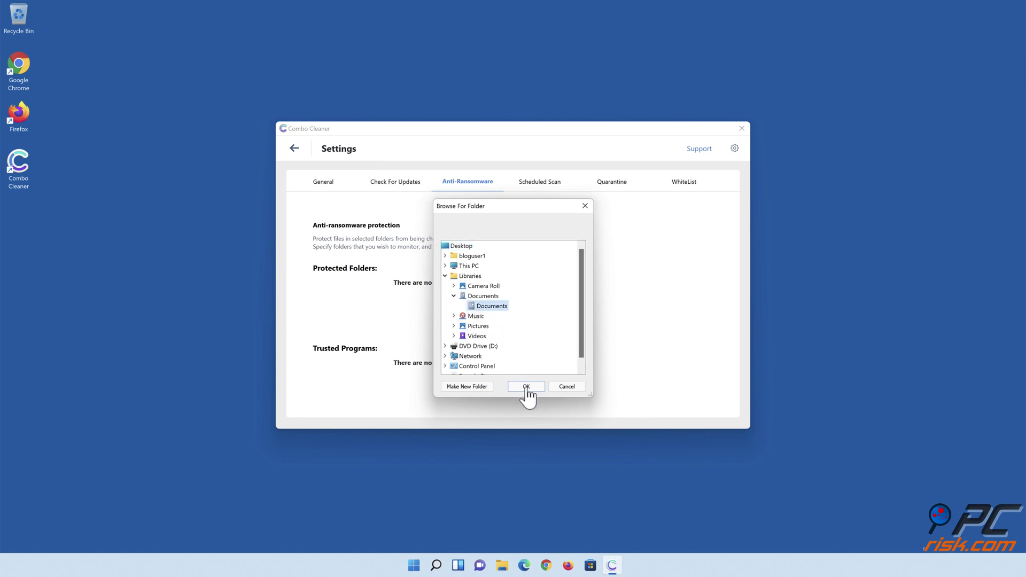
pyautogui.click(526, 387)
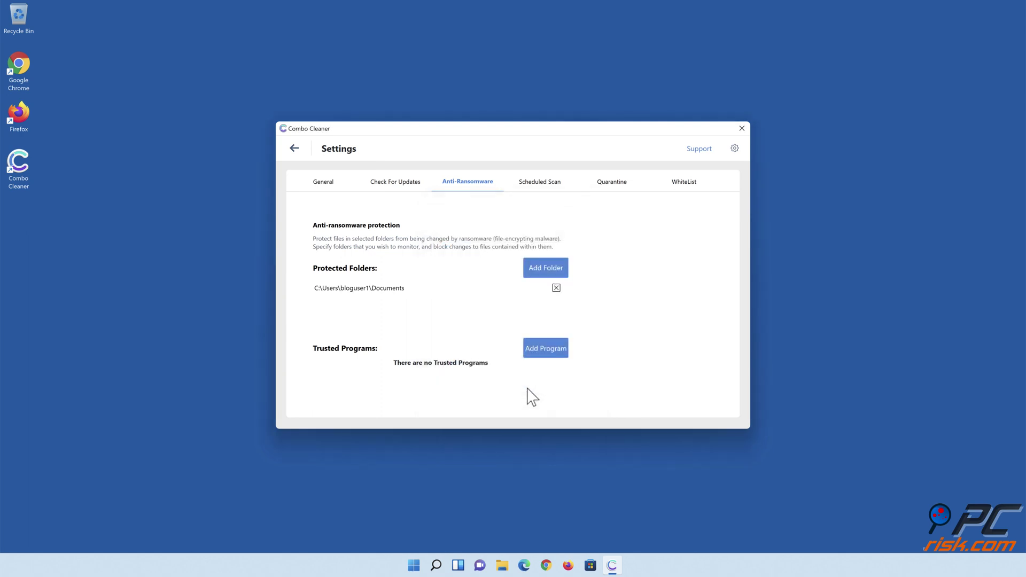
pyautogui.click(294, 149)
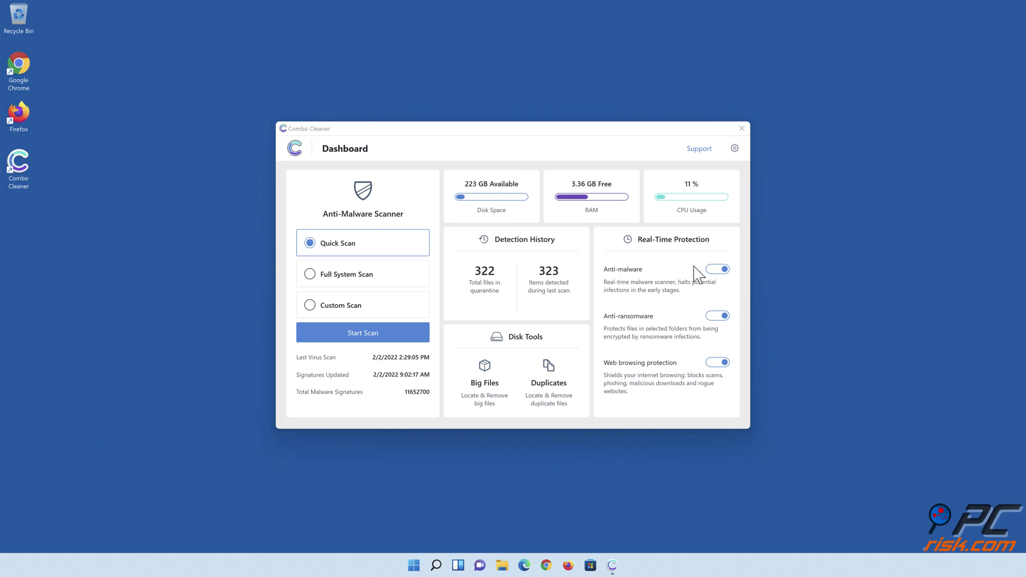
# Close the Combo Cleaner window.
pyautogui.click(742, 129)
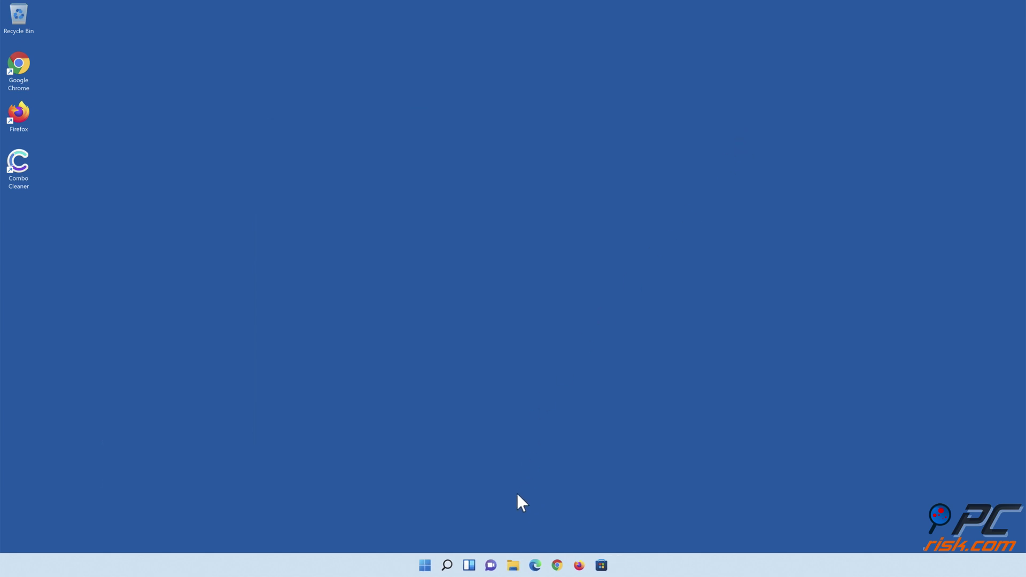